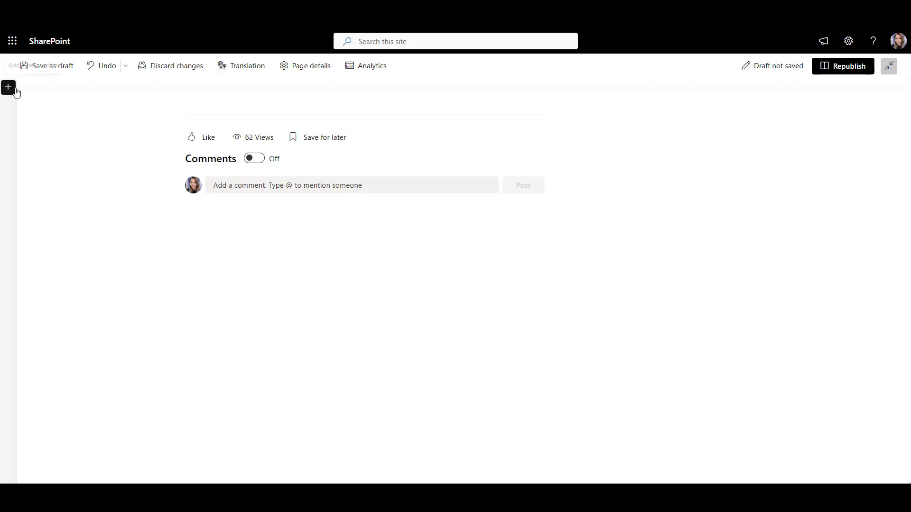
Insert a full-width section above the page comments
left_click(9, 87)
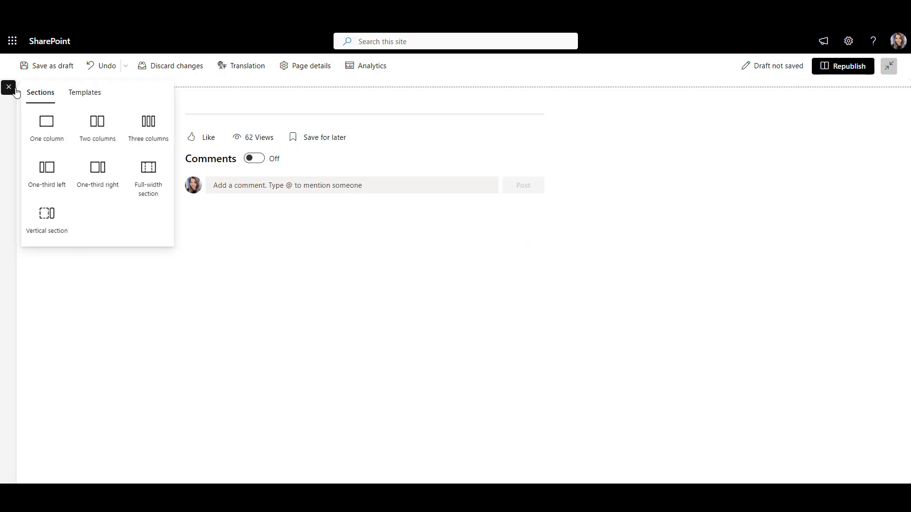
left_click(147, 189)
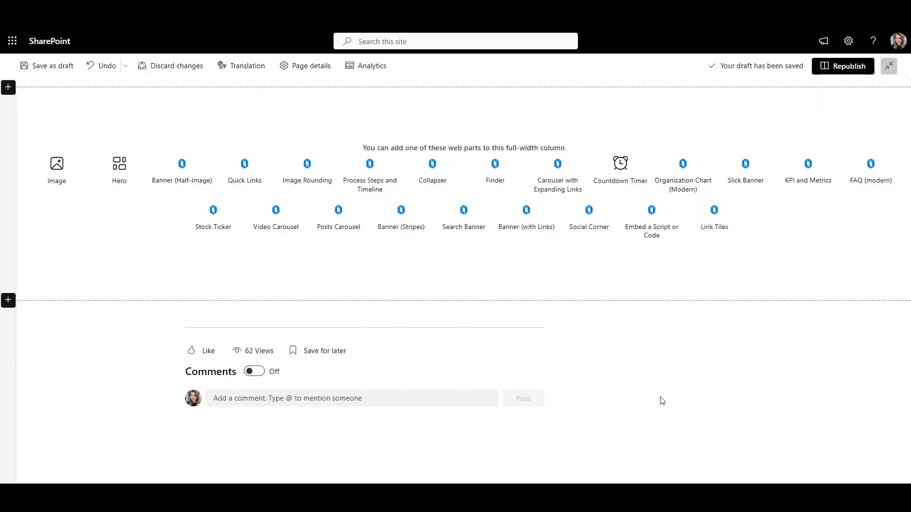
Add the Carousel with Expanding Links hero, make it shorter, and keep the Get Started label and no tint
left_click(551, 180)
left_click_drag(790, 119, 810, 118)
left_click(769, 183)
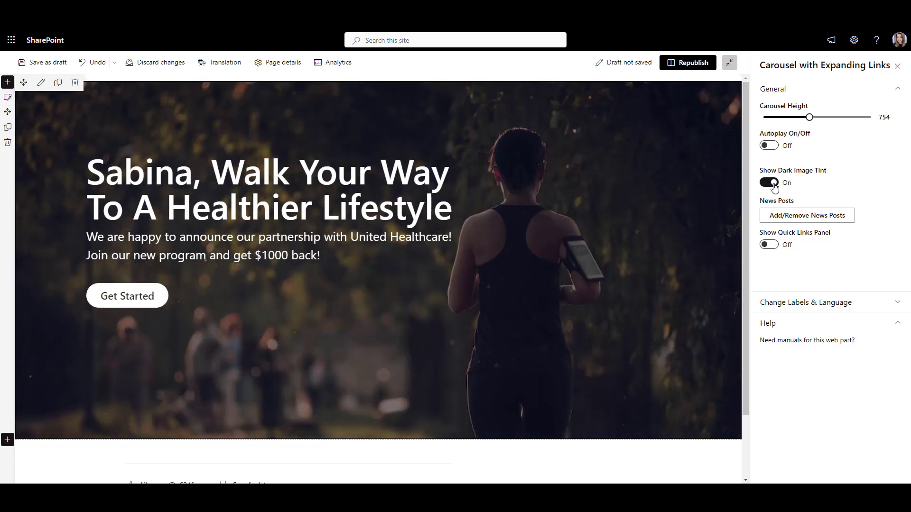
left_click(768, 183)
left_click(808, 302)
triple_click(799, 337)
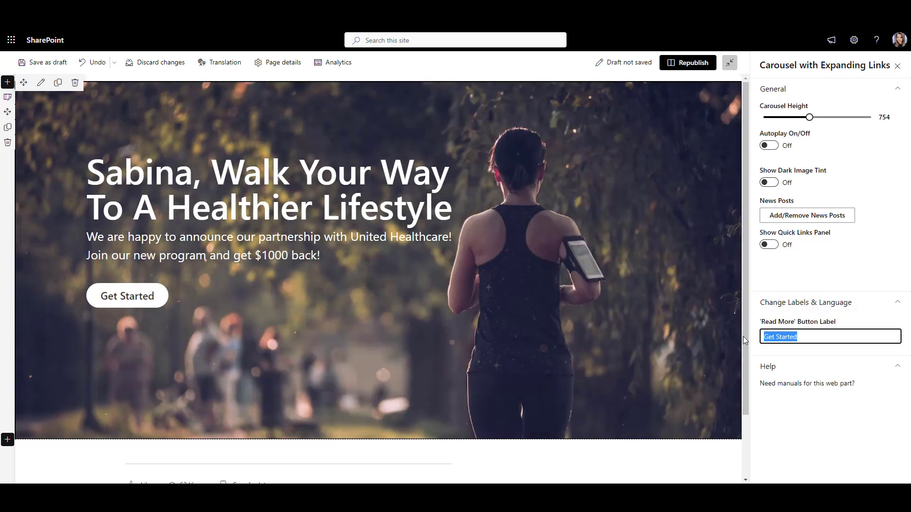
key("BackSpace")
key("ctrl+z")
Turn on the carousel's Quick Links panel and colour it #69A190
left_click(768, 244)
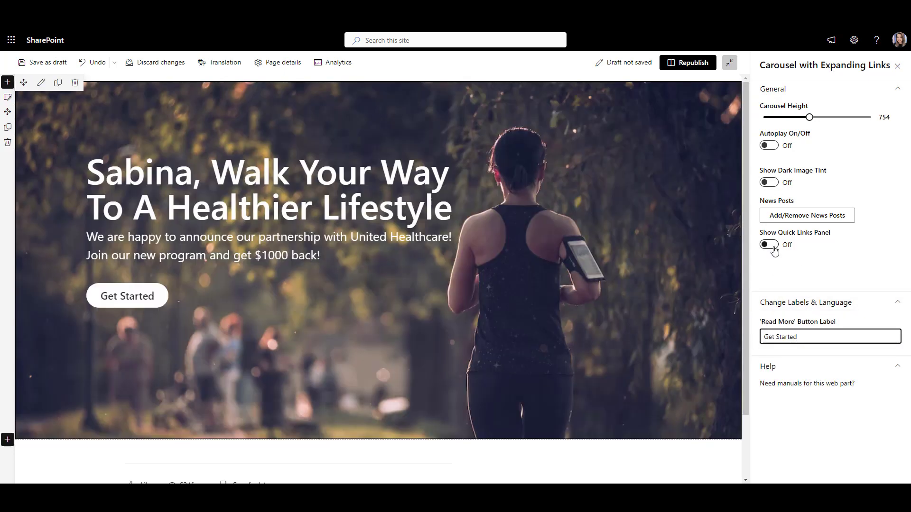
double_click(764, 321)
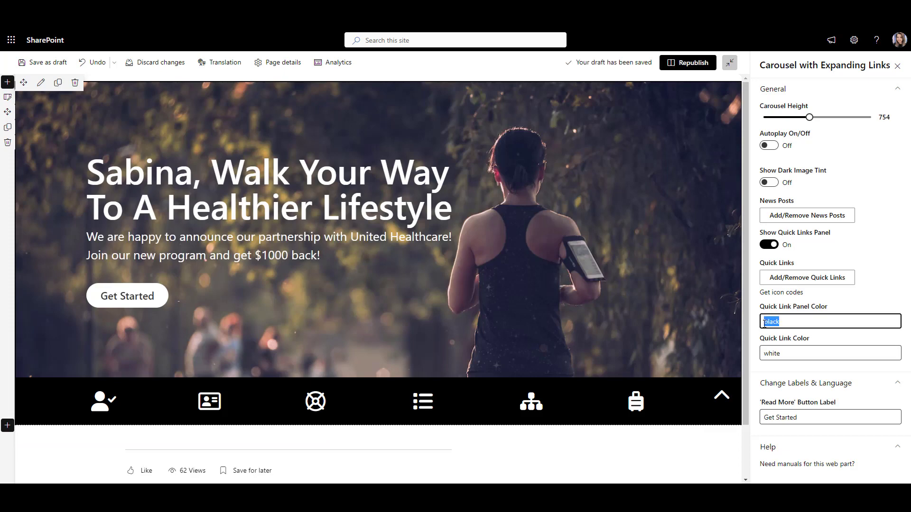
type("#69A190")
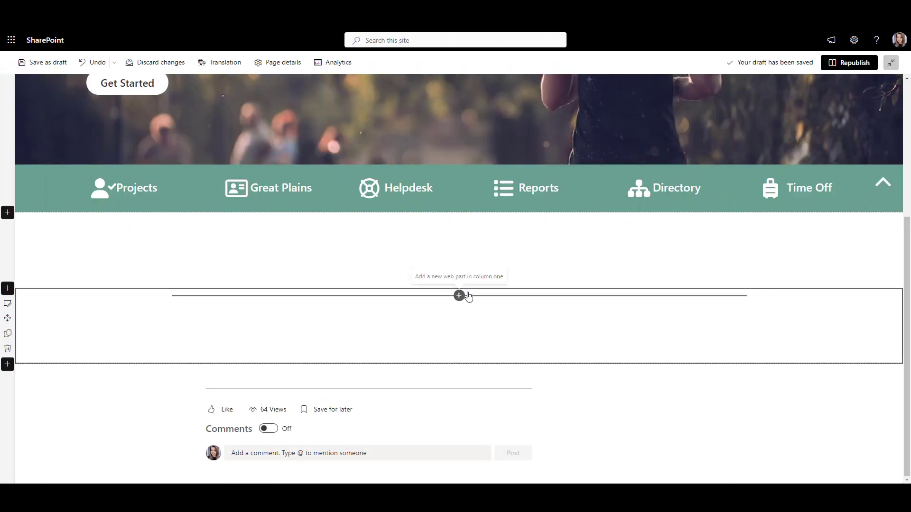
Add the Events web part to the new section by searching the toolbox for 'event'
left_click(465, 295)
type("event")
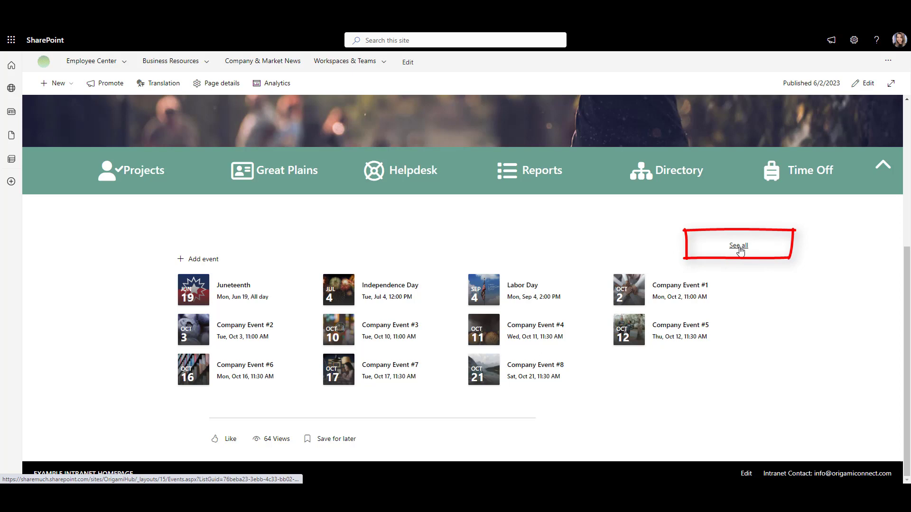
Open the full events list and filter it to the May 1 – July 31 date range
left_click(738, 246)
left_click(359, 166)
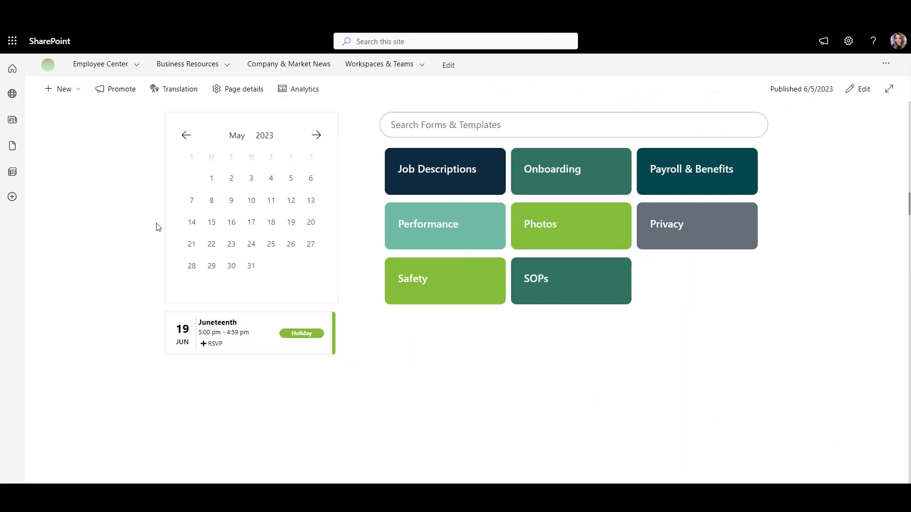
left_click(214, 178)
left_click(315, 138)
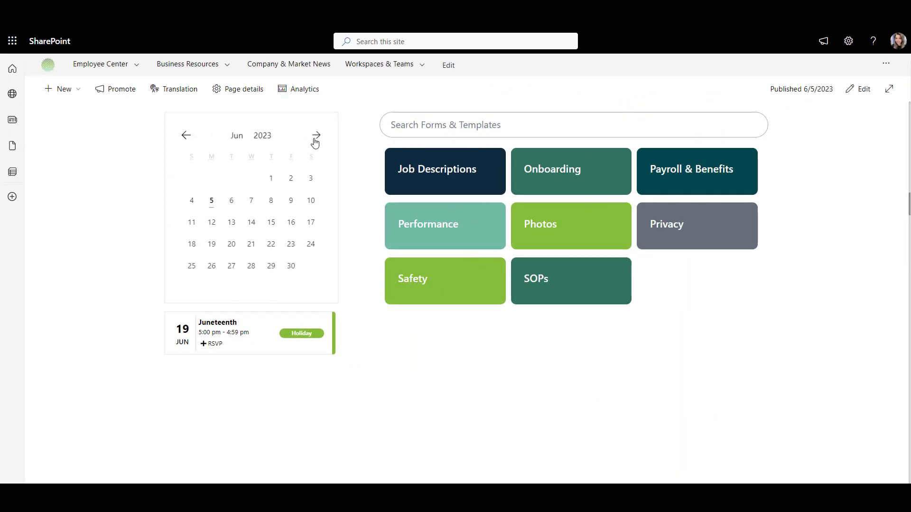
left_click(315, 137)
left_click(212, 288)
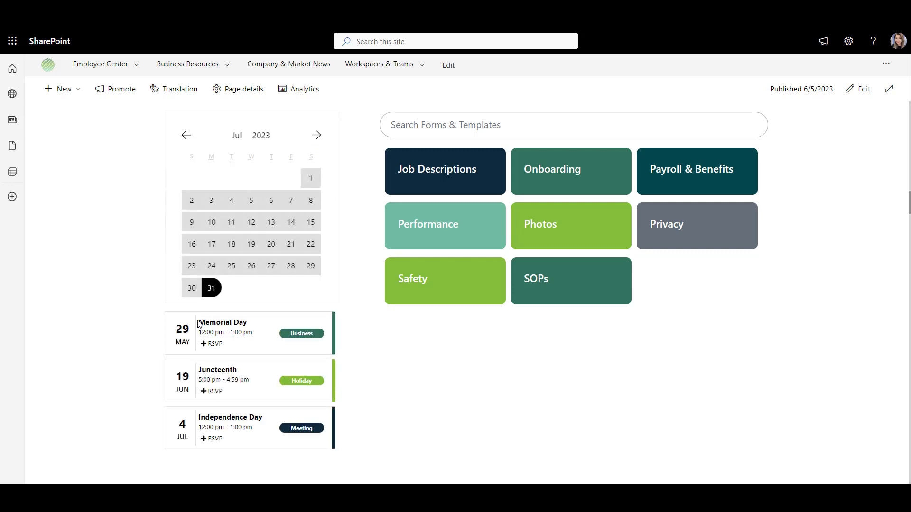
RSVP to Memorial Day and review and save the calendar's event category colours
left_click(203, 348)
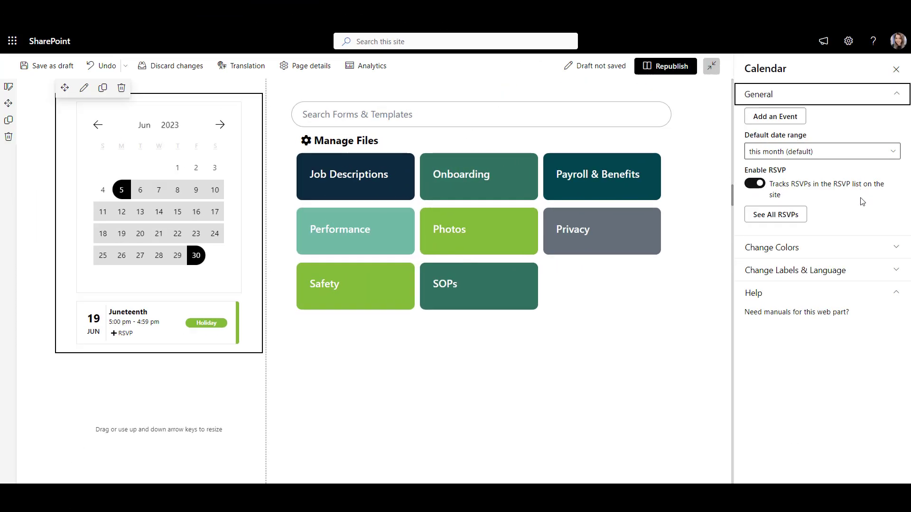
left_click(858, 246)
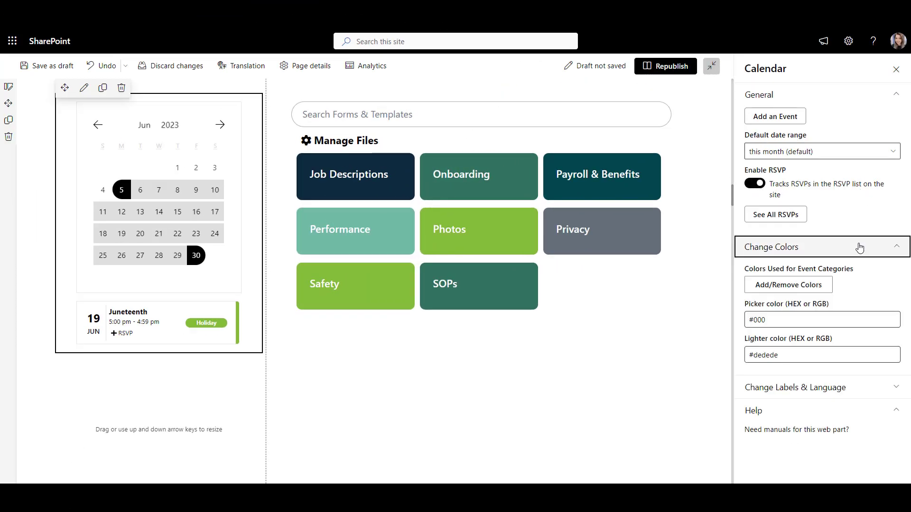
left_click(812, 285)
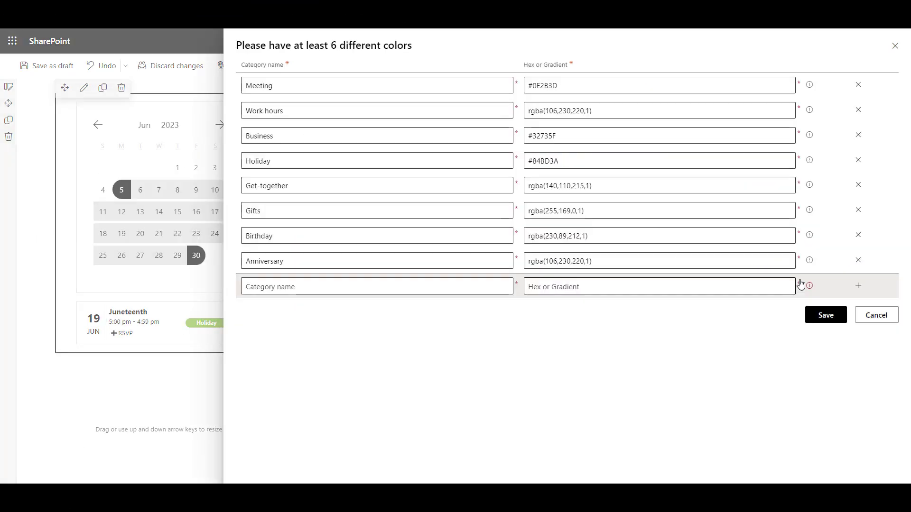
left_click(822, 317)
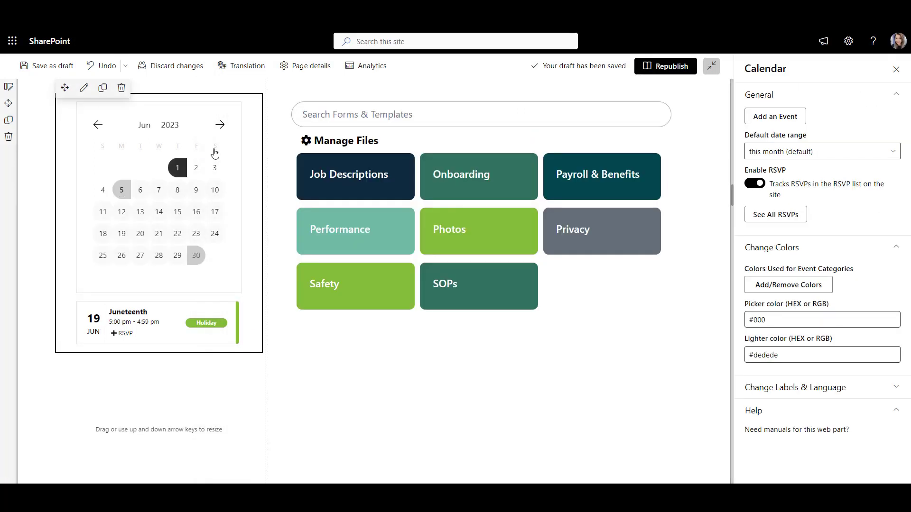
Extend the calendar range end to August 31 and open the list of all RSVPs
left_click(223, 129)
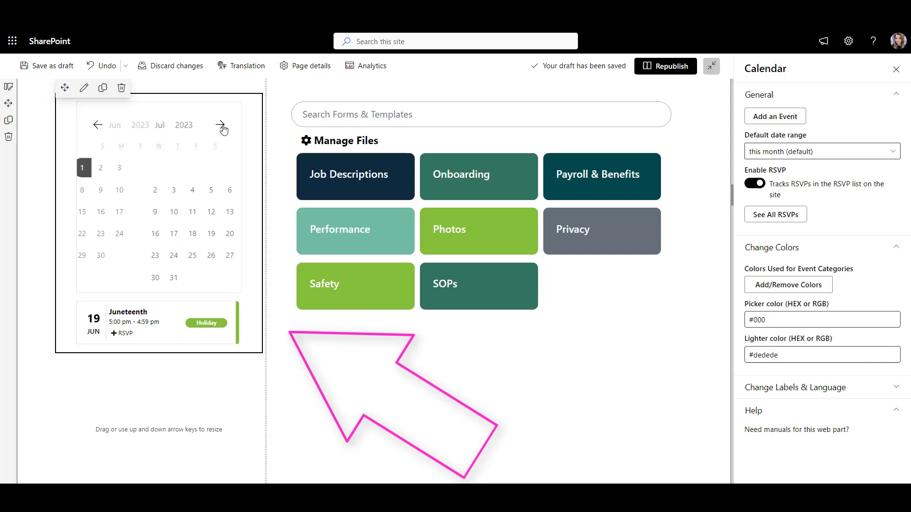
left_click(223, 128)
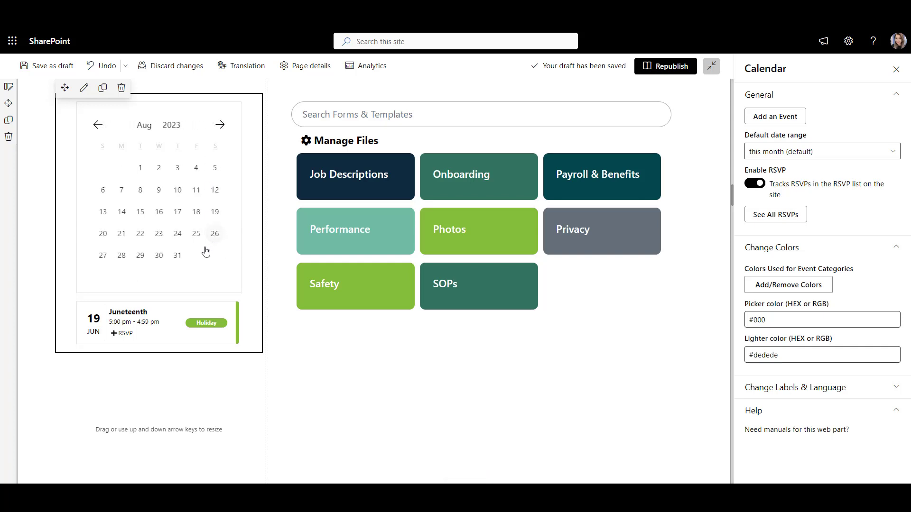
left_click(178, 256)
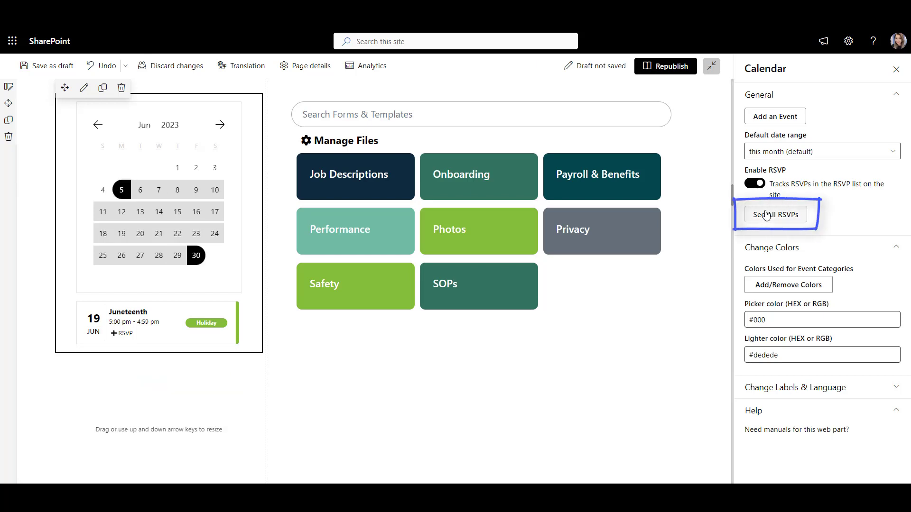
left_click(767, 214)
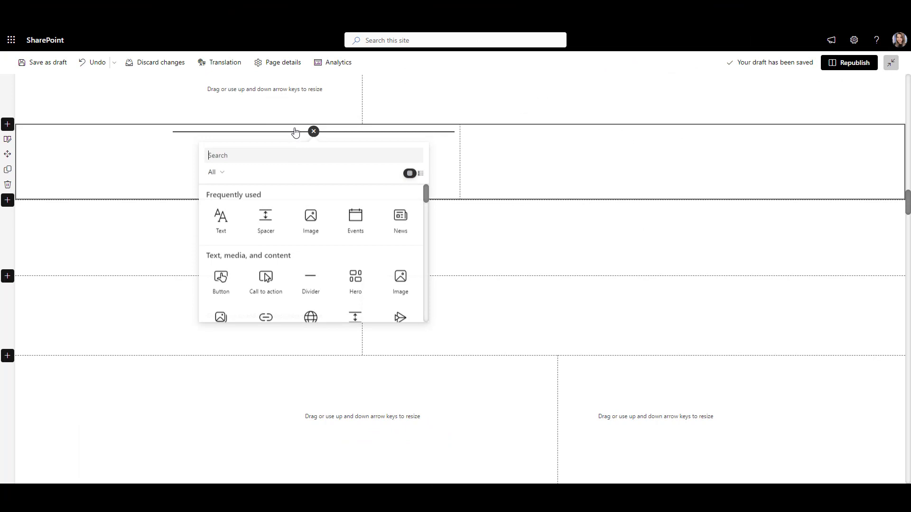
Add a Quick links web part via a 'quick' search and add a Benefits link from the page address
type("quick")
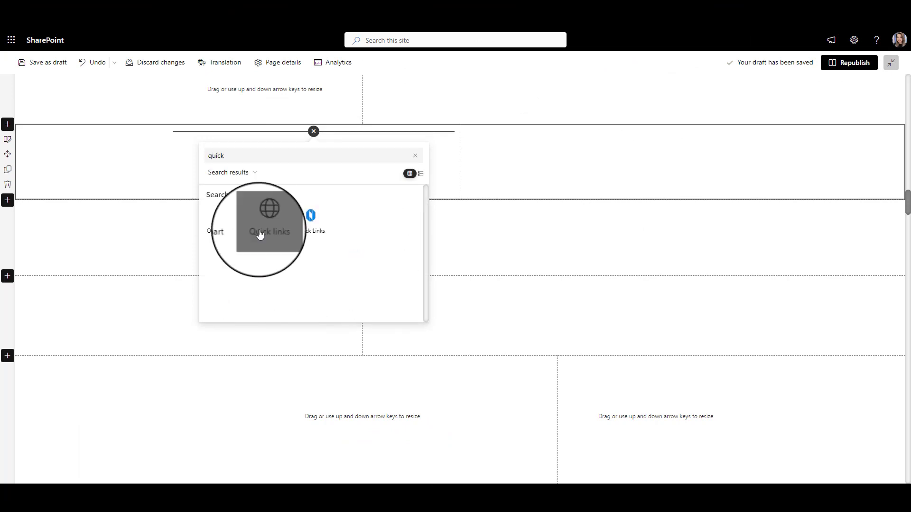
left_click(267, 238)
left_click(126, 164)
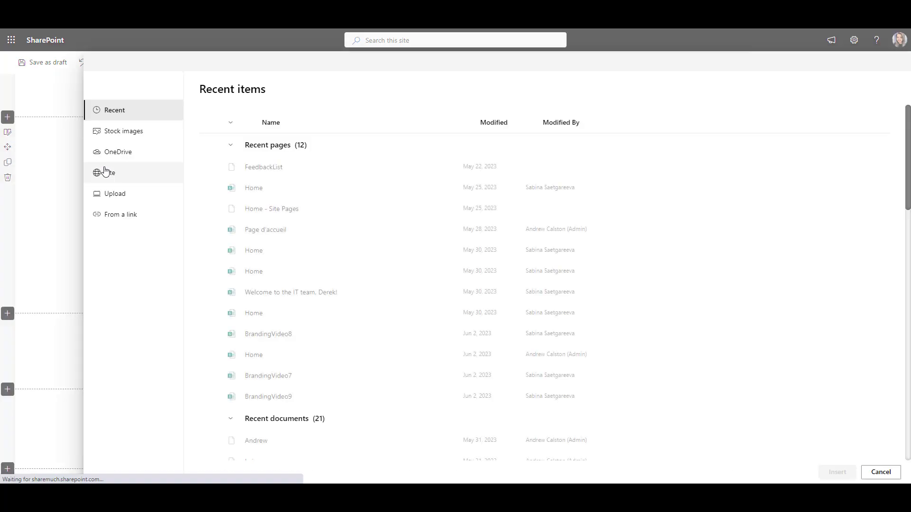
left_click(135, 215)
left_click(280, 146)
type("https://sharemuch.sharepoint.com/sites/OrigamiHub/SitePages/BrandingVideo8.aspx")
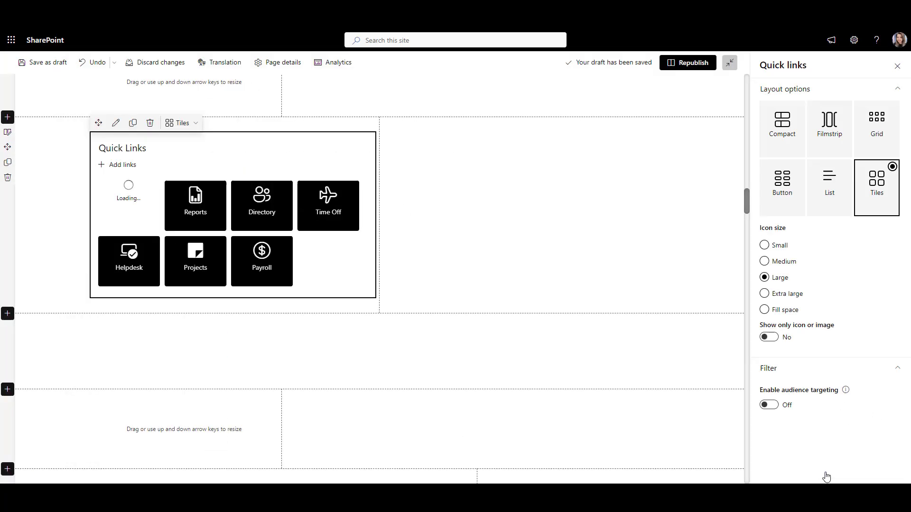
Give the Benefits link an icon thumbnail and show the quick links in Button layout
left_click(764, 239)
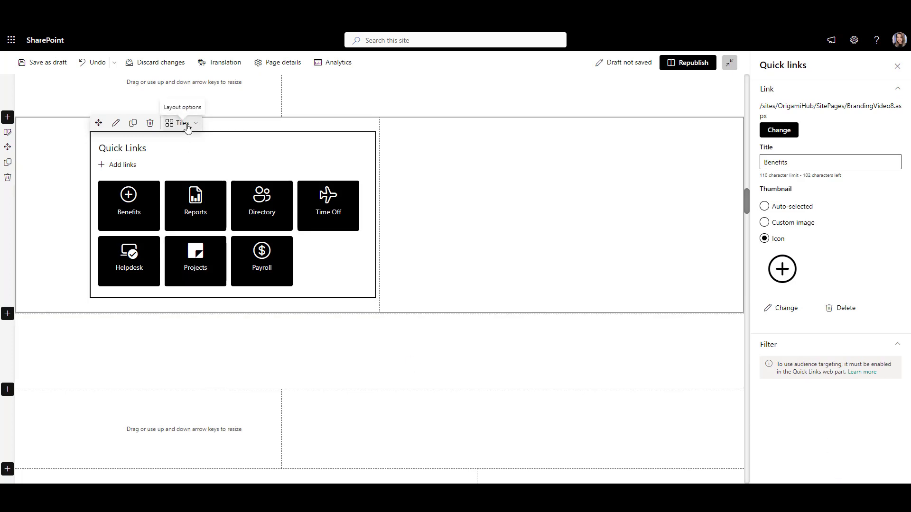
left_click(183, 123)
left_click(186, 192)
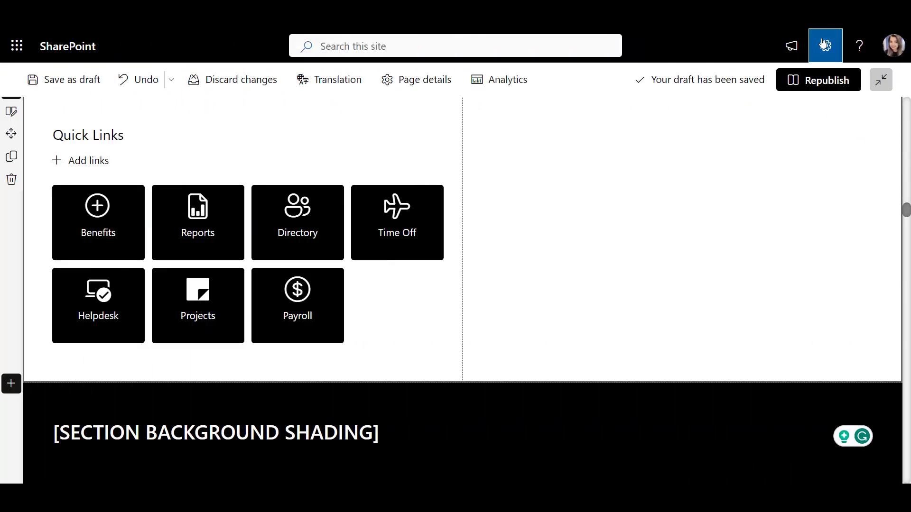
Preview the Teal, Blue and Orange site themes under Change the look
left_click(824, 45)
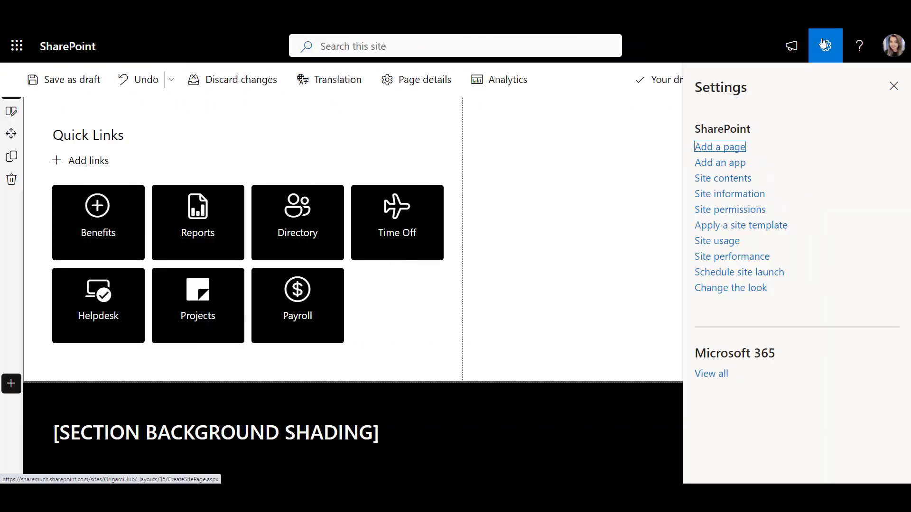
left_click(707, 291)
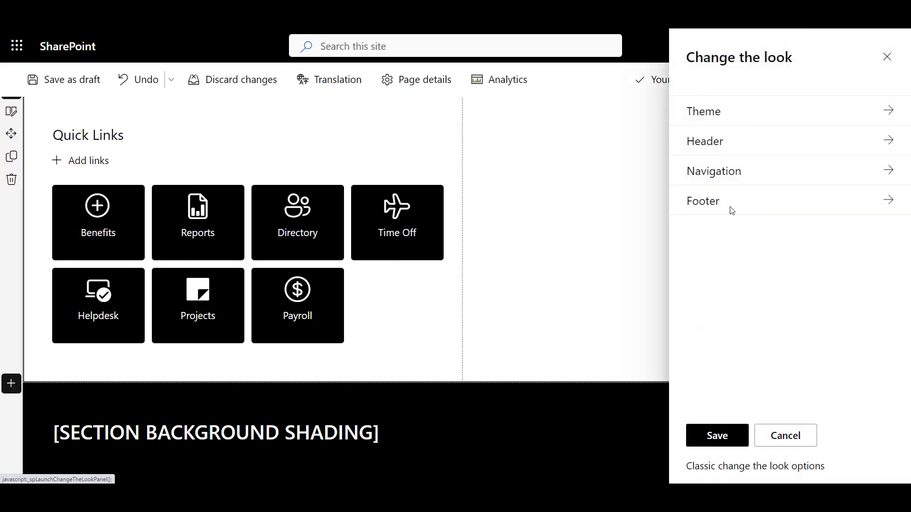
left_click(738, 116)
left_click(754, 327)
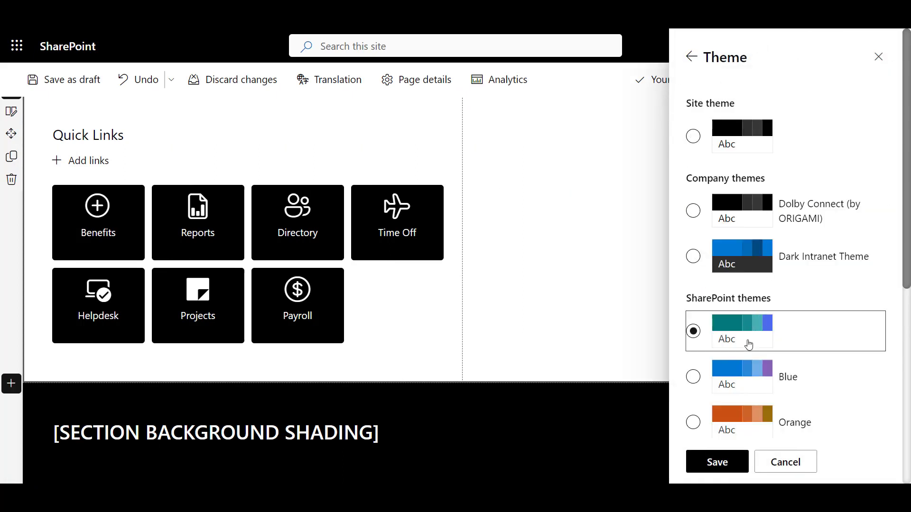
left_click(694, 377)
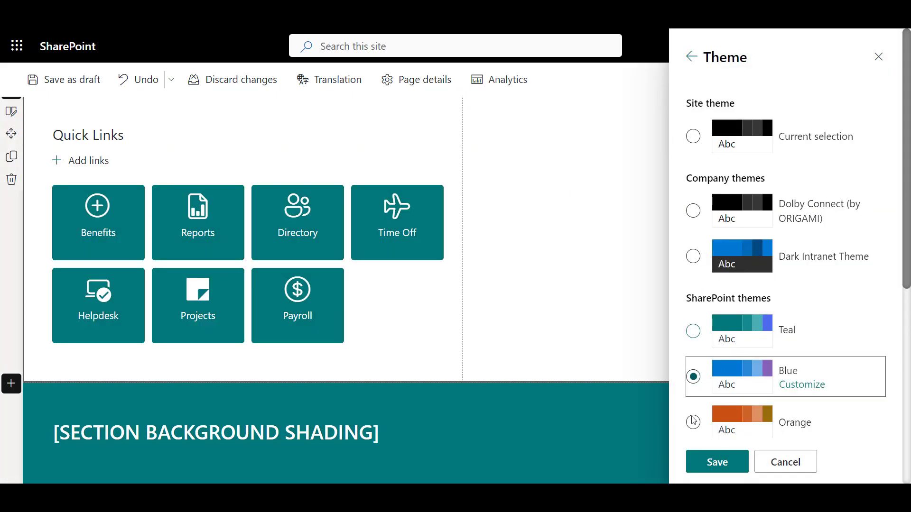
left_click(692, 423)
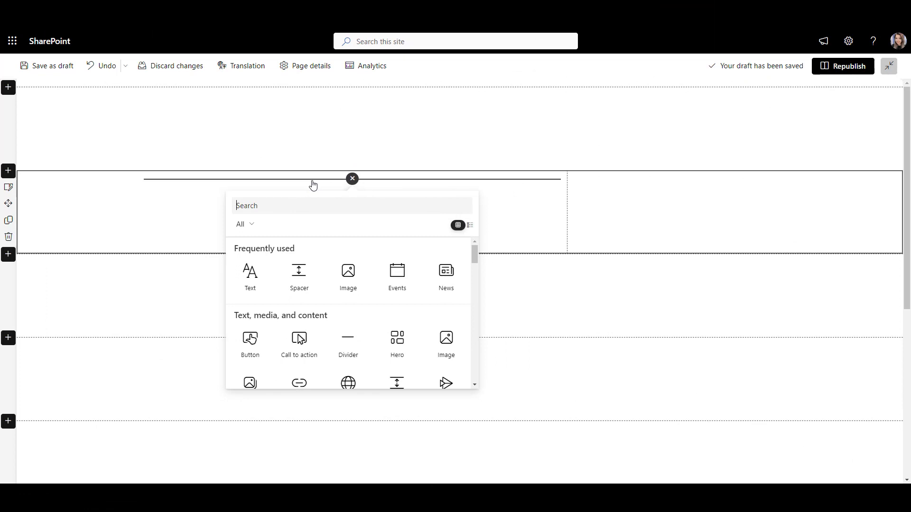
Add Origami Quick Links with larger tiles, icons and text and a #659892 teal background
type("quick")
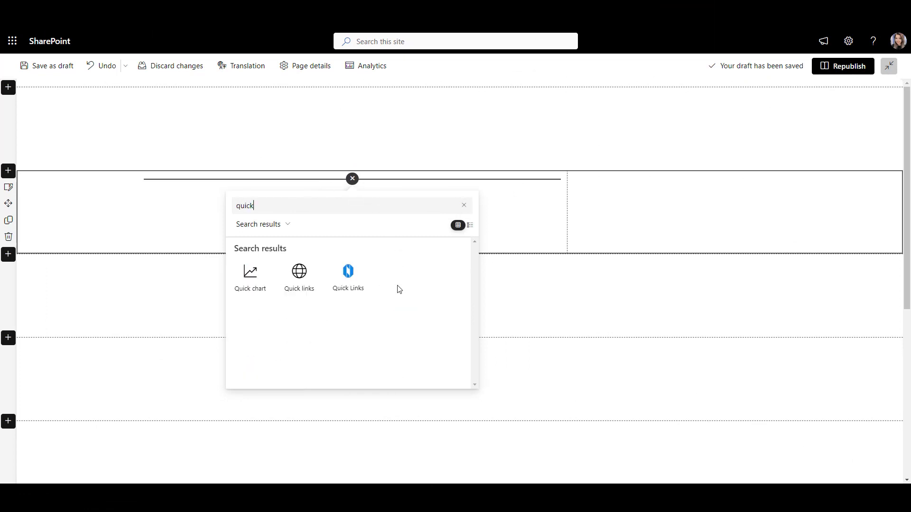
left_click(374, 284)
left_click(785, 164)
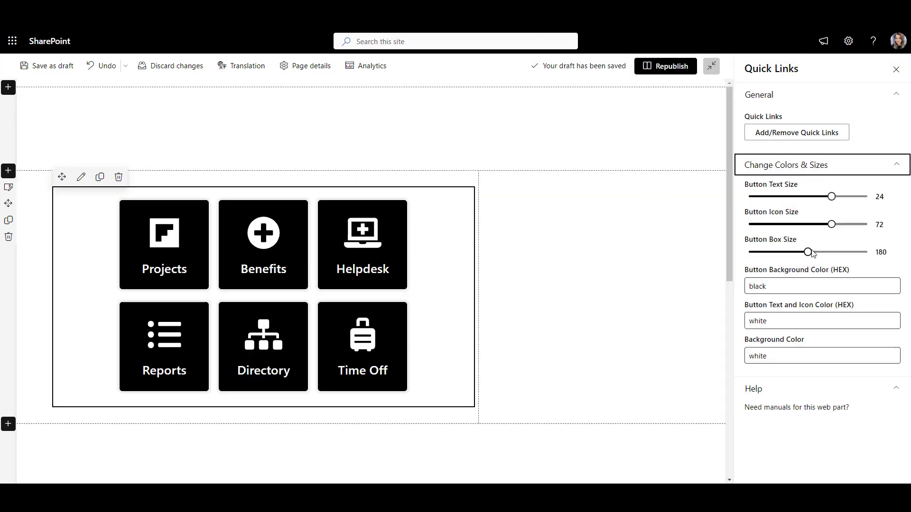
left_click_drag(812, 254, 853, 225)
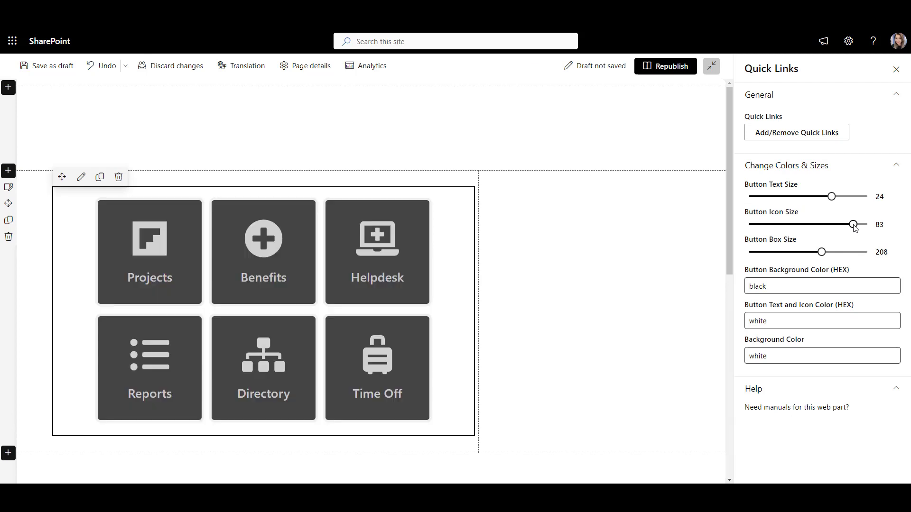
double_click(760, 286)
type("#659892")
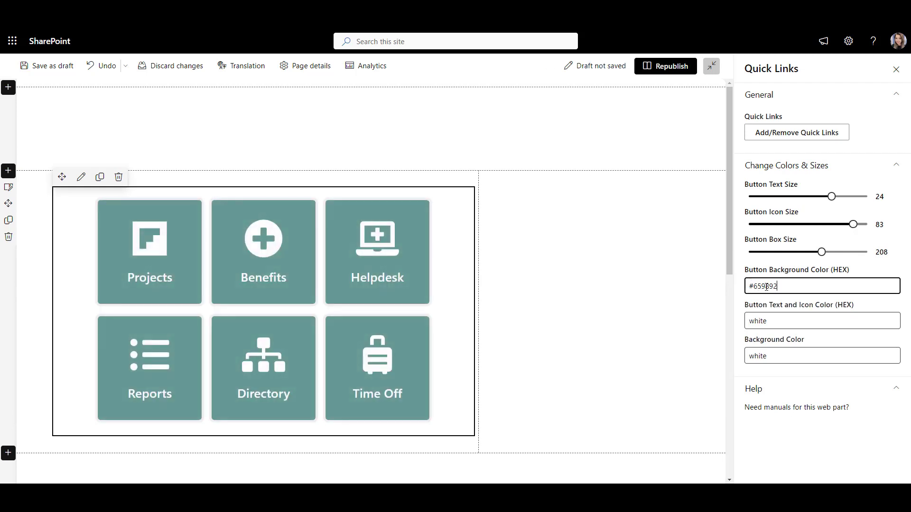
left_click_drag(831, 196, 837, 197)
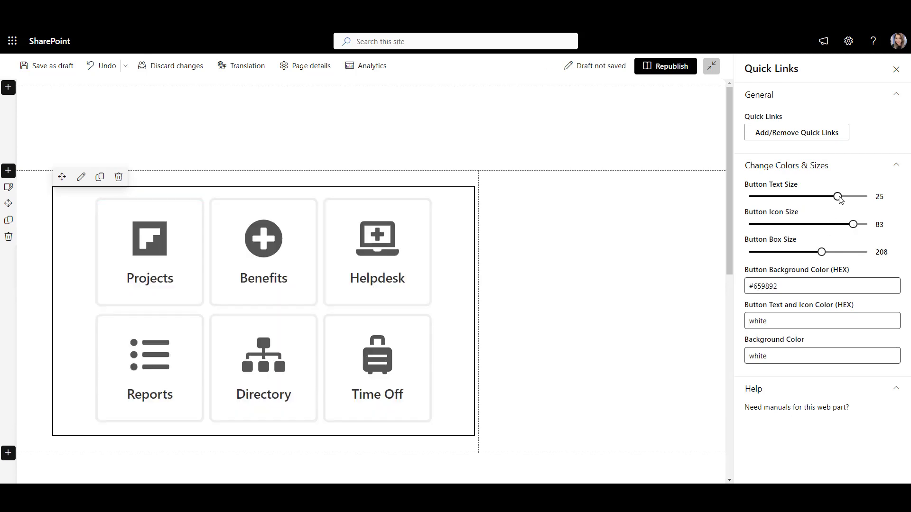
left_click_drag(841, 199, 861, 199)
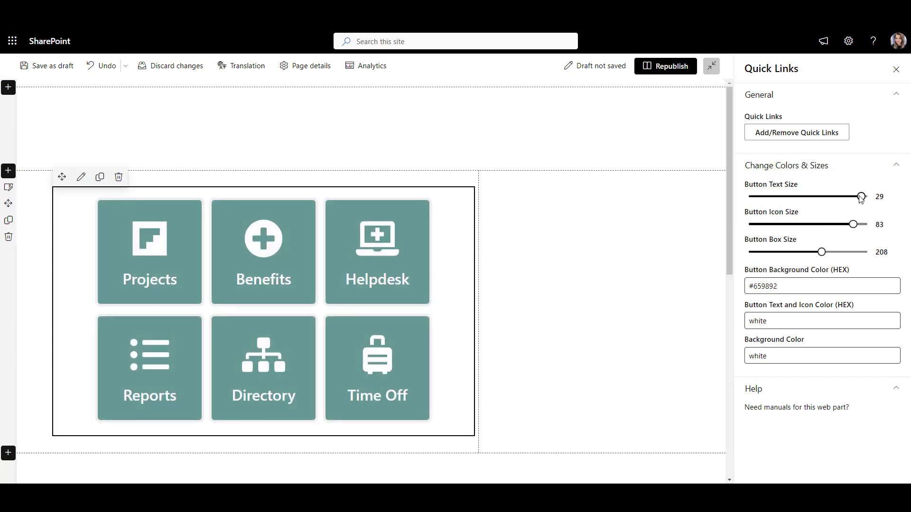
Give the Projects link a new icon and save the quick links
left_click(789, 134)
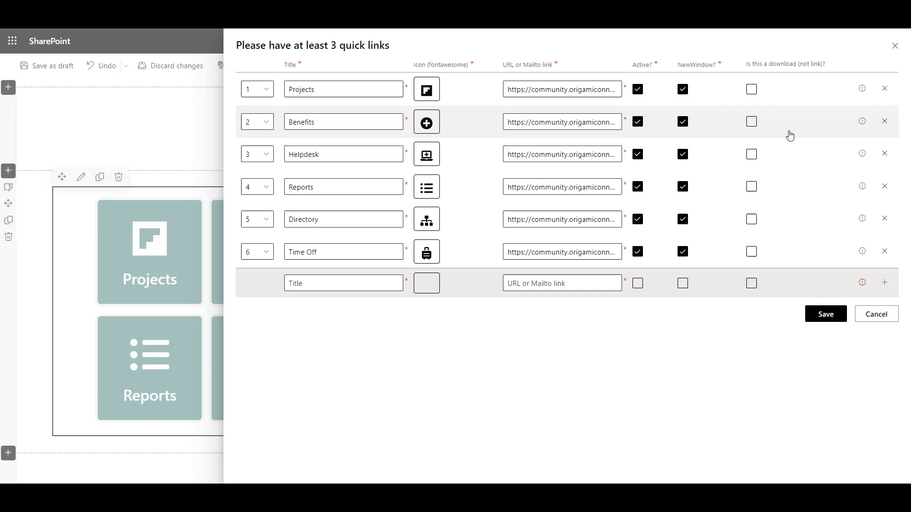
left_click(427, 90)
left_click(398, 110)
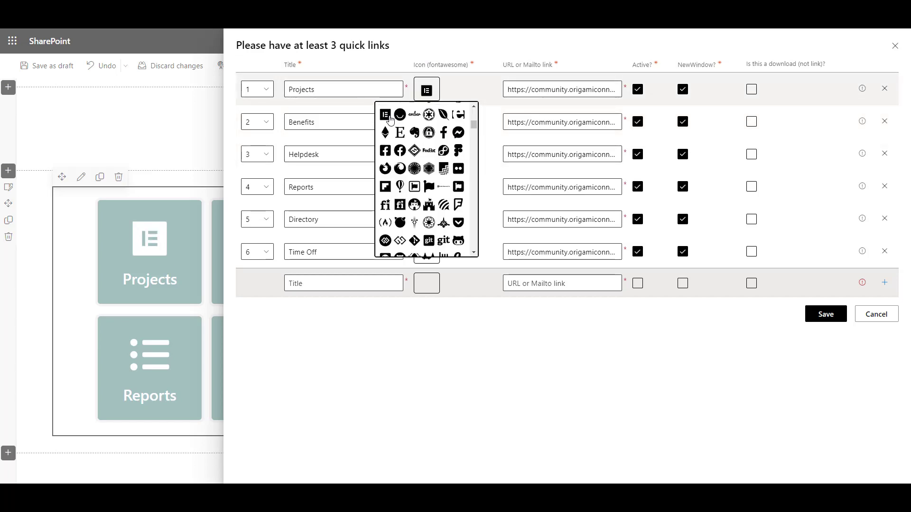
left_click(830, 314)
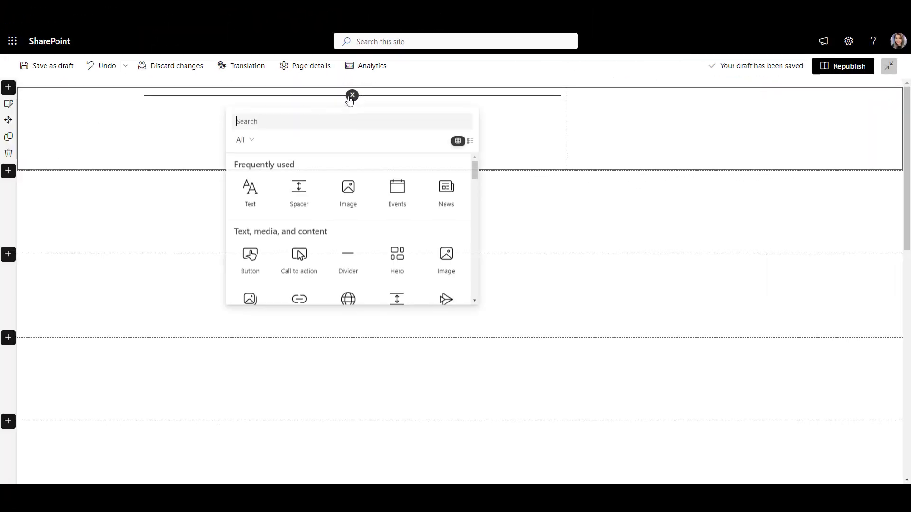
type("docu")
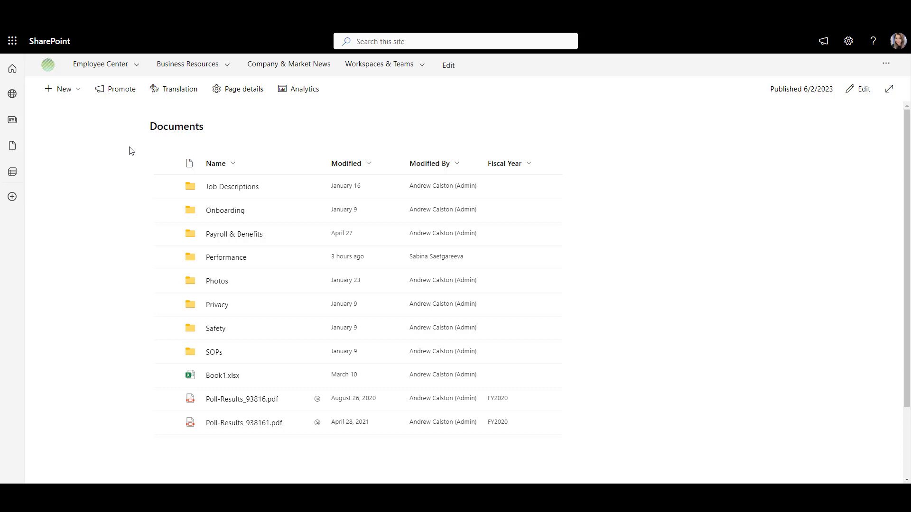
left_click(237, 189)
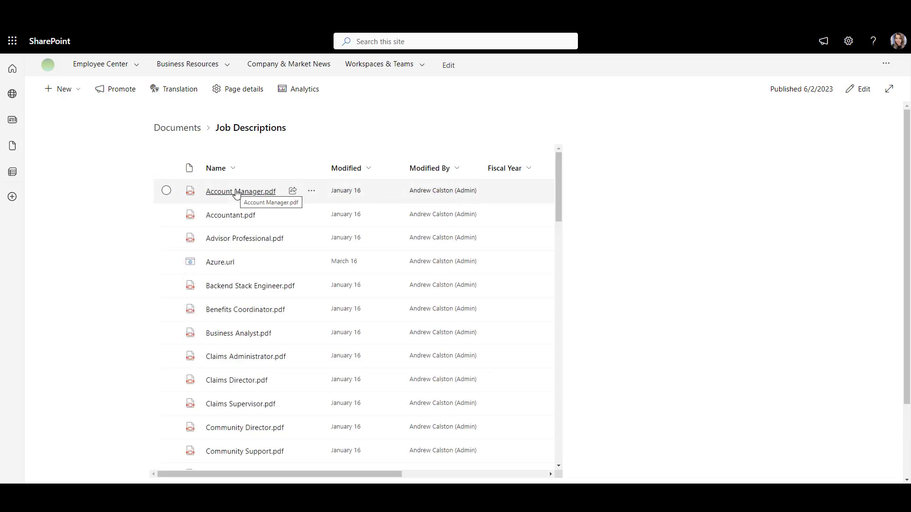
scroll(236, 194, "down", 4)
scroll(236, 194, "up", 3)
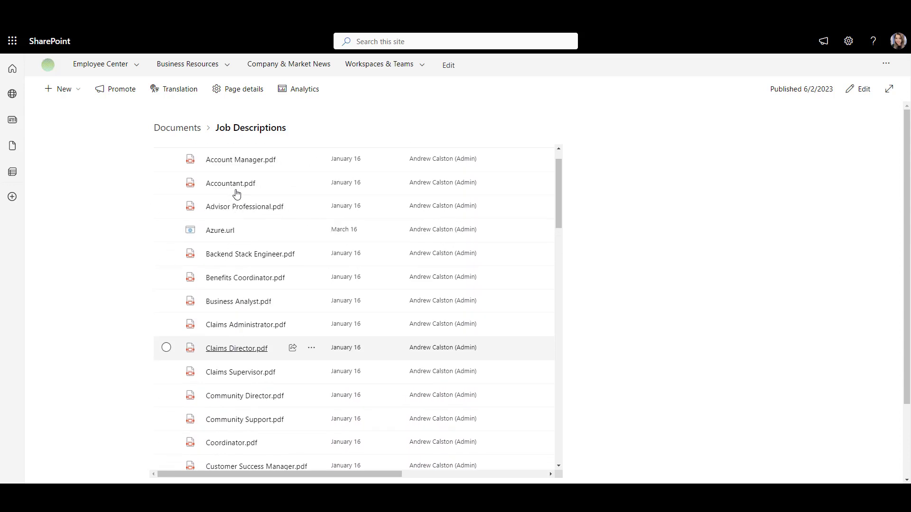
scroll(237, 192, "up", 1)
left_click(187, 132)
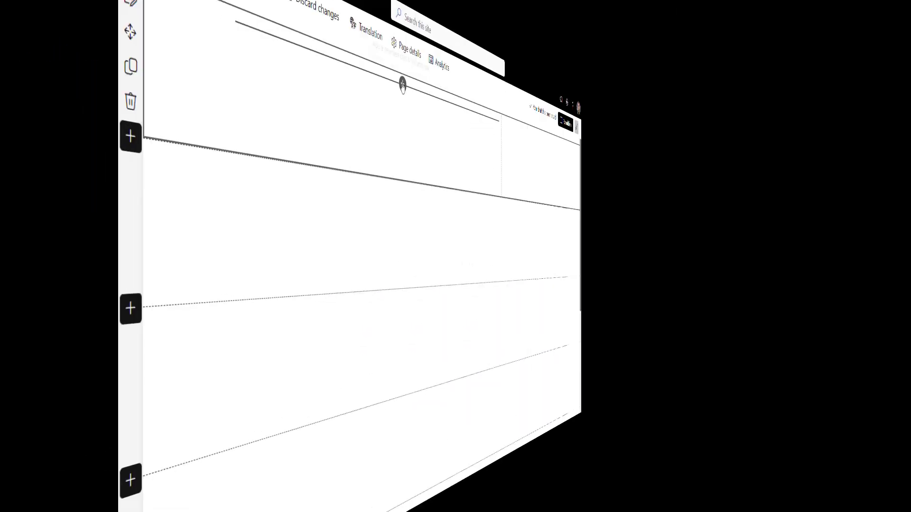
Add a Finder web part to the empty section via a 'find' toolbox search
left_click(339, 104)
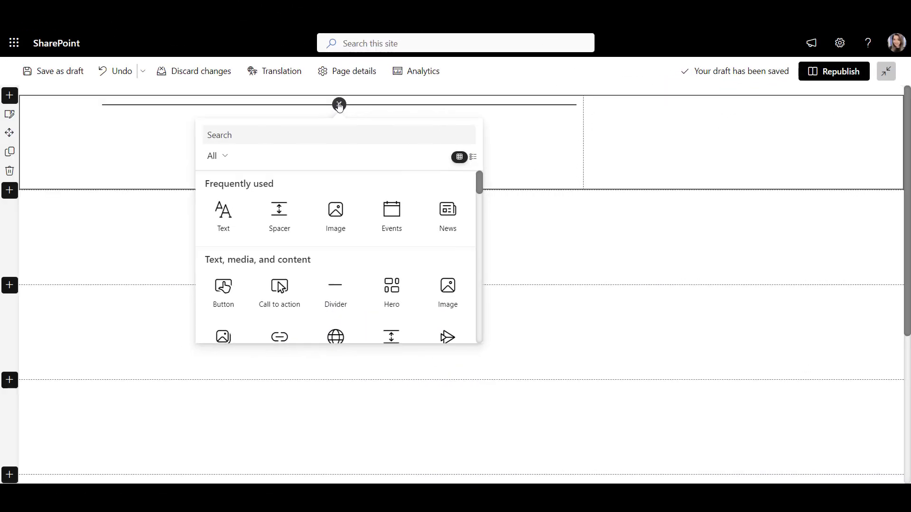
type("find")
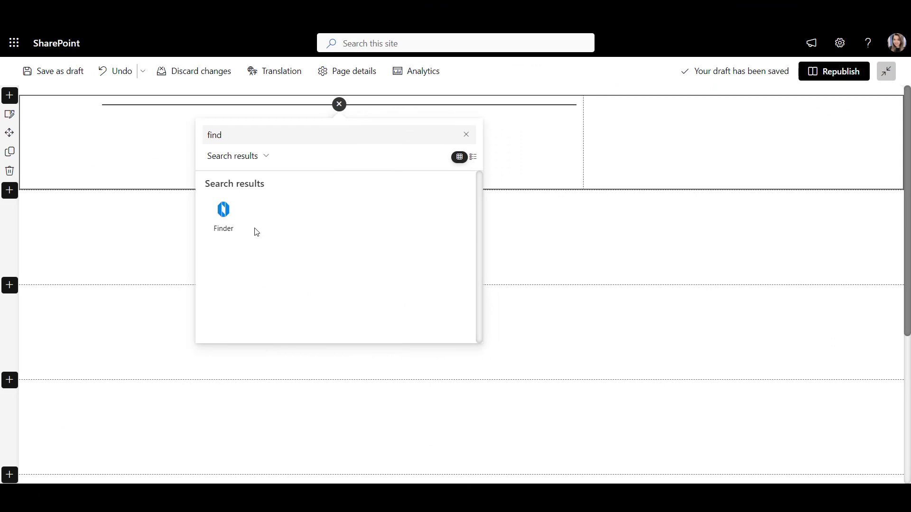
left_click(235, 227)
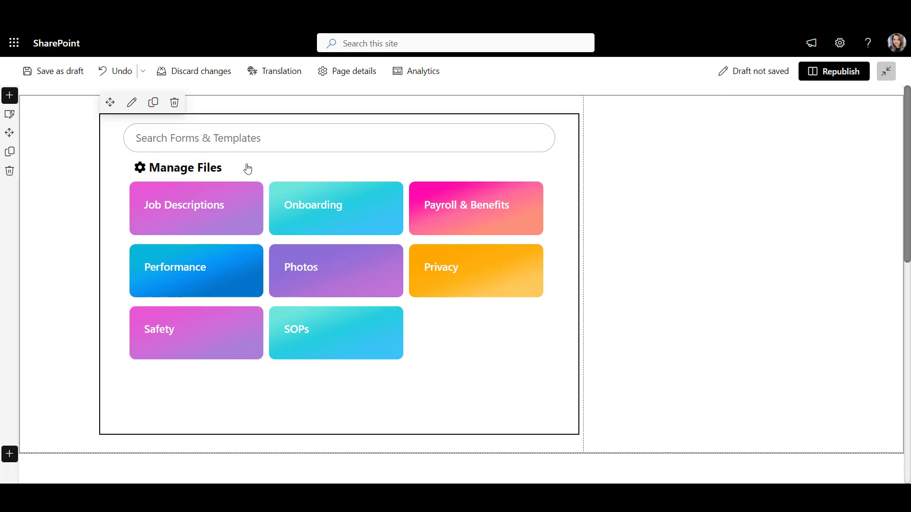
Test a 'logo' search in Finder, clear it, and browse to Onboarding > First Month
left_click(253, 143)
type("logo")
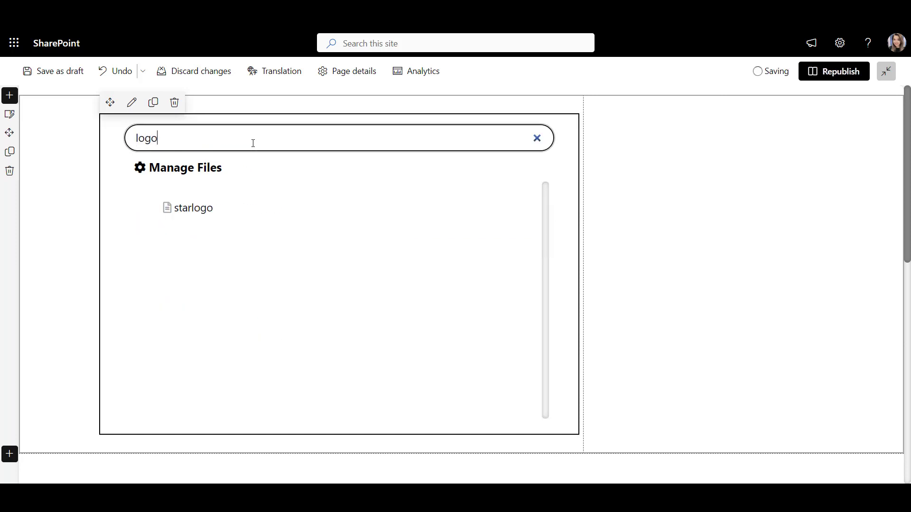
left_click(536, 138)
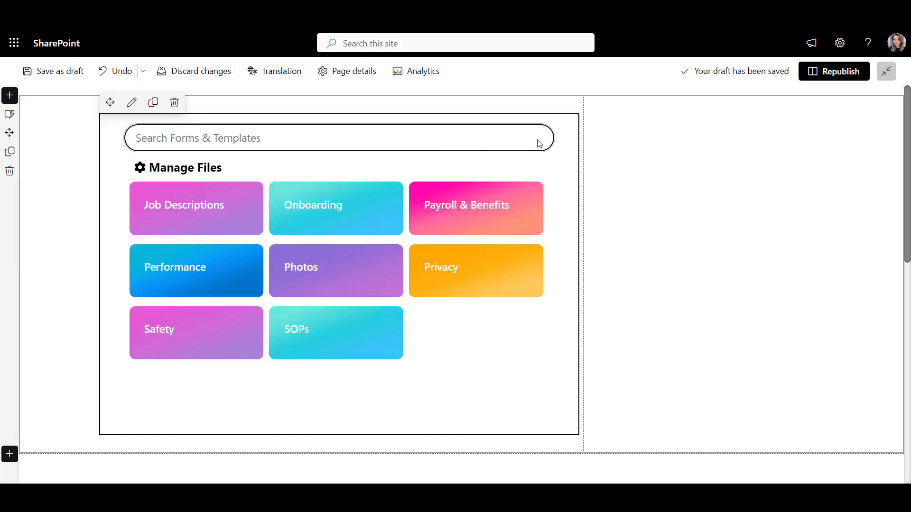
left_click(340, 208)
left_click(339, 209)
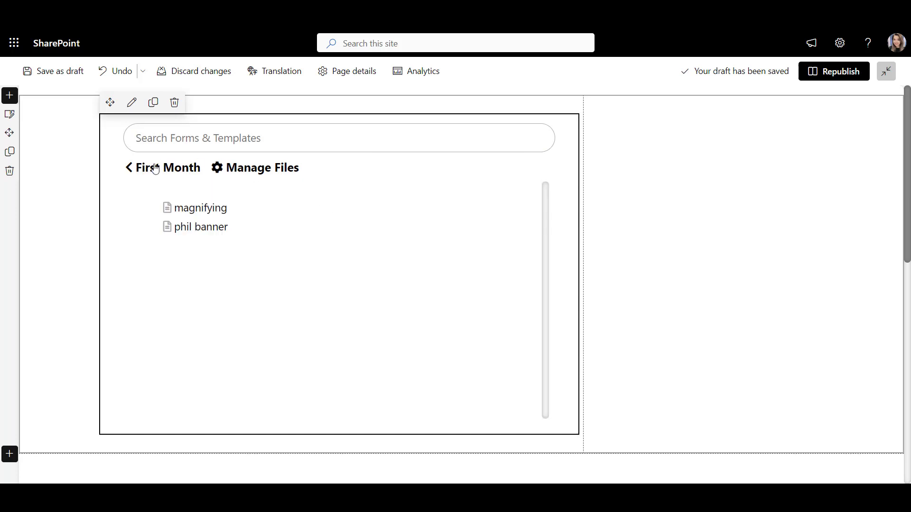
Return to Finder's top-level folder tiles and set the folder label font size to 16
left_click(141, 171)
left_click(144, 172)
left_click(132, 103)
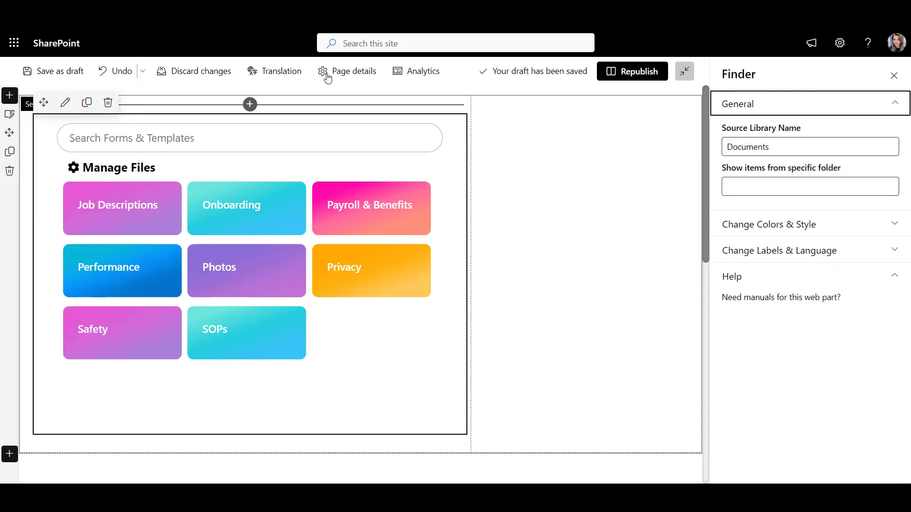
left_click(768, 225)
left_click_drag(797, 260, 778, 260)
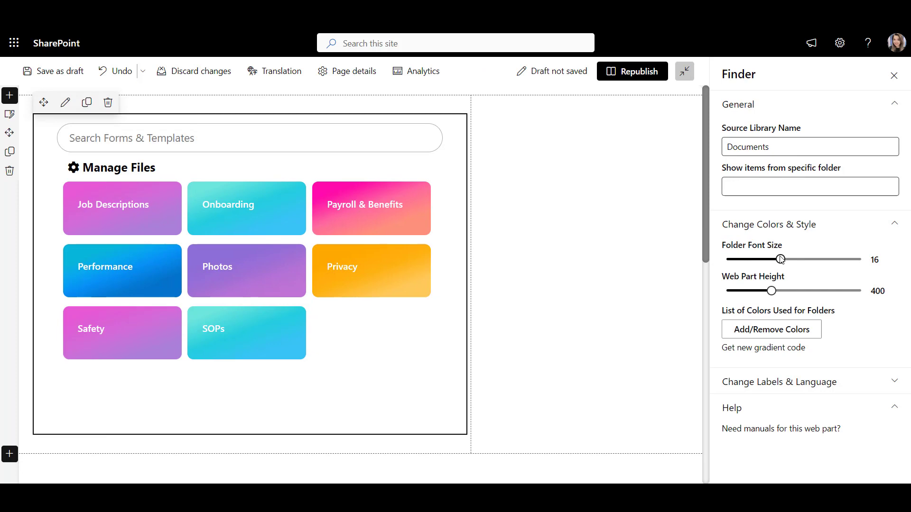
Save the custom green, teal and grey folder colours and open the Documents library
left_click(752, 328)
left_click(803, 470)
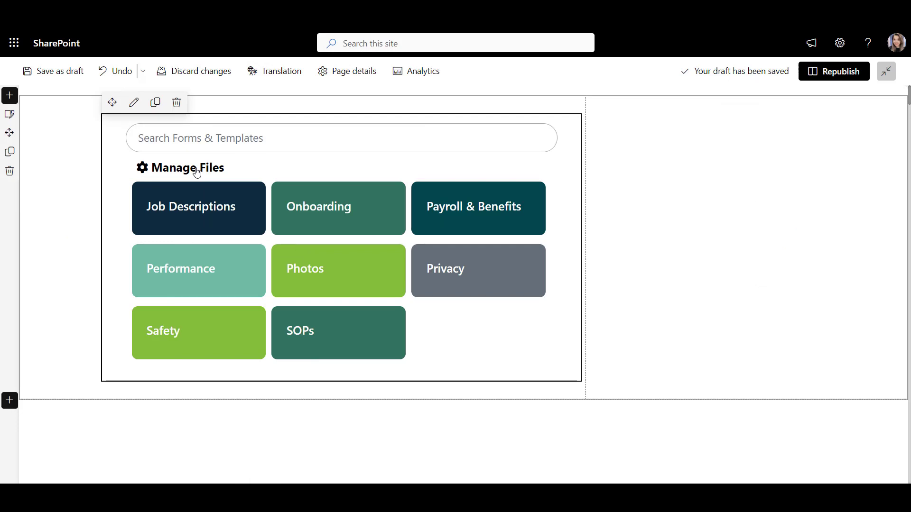
left_click(197, 172)
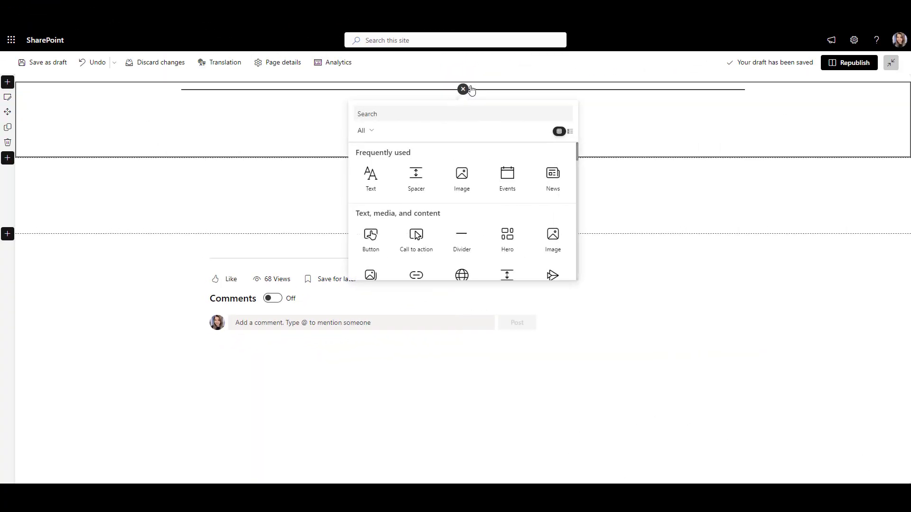
Add the People directory web part and list people whose names start with P
type("peopl")
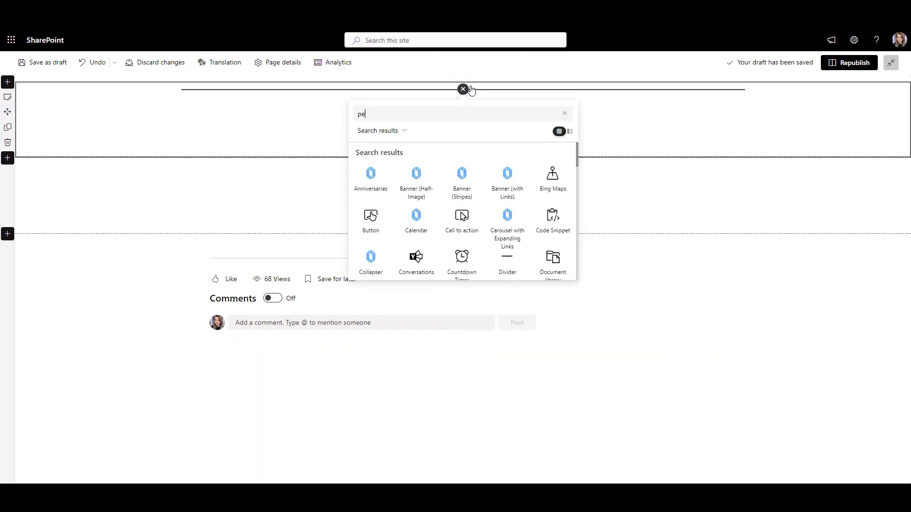
left_click(416, 178)
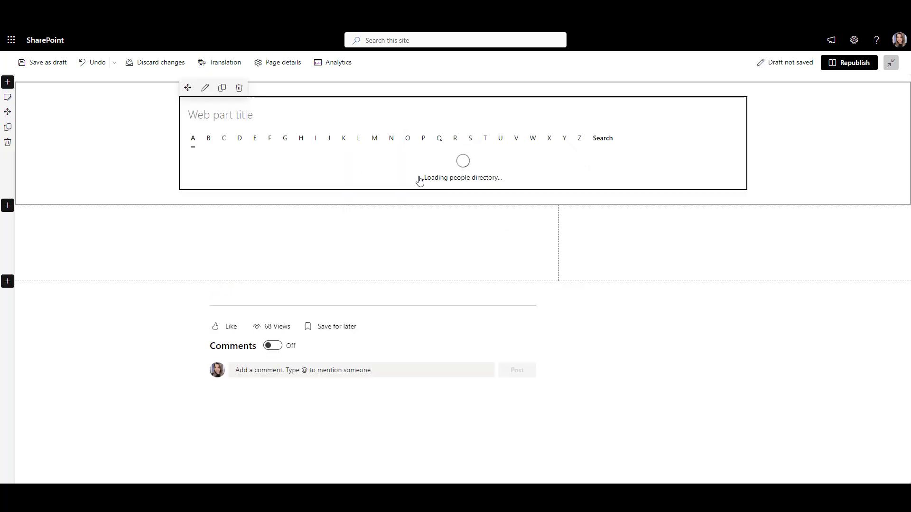
left_click(423, 139)
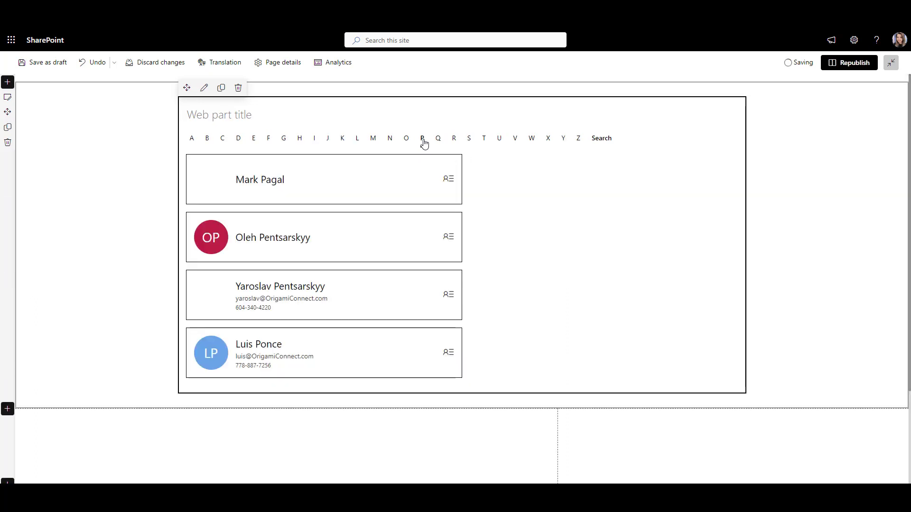
View the third person's contact card, list S names, then select the directory's section
left_click(449, 295)
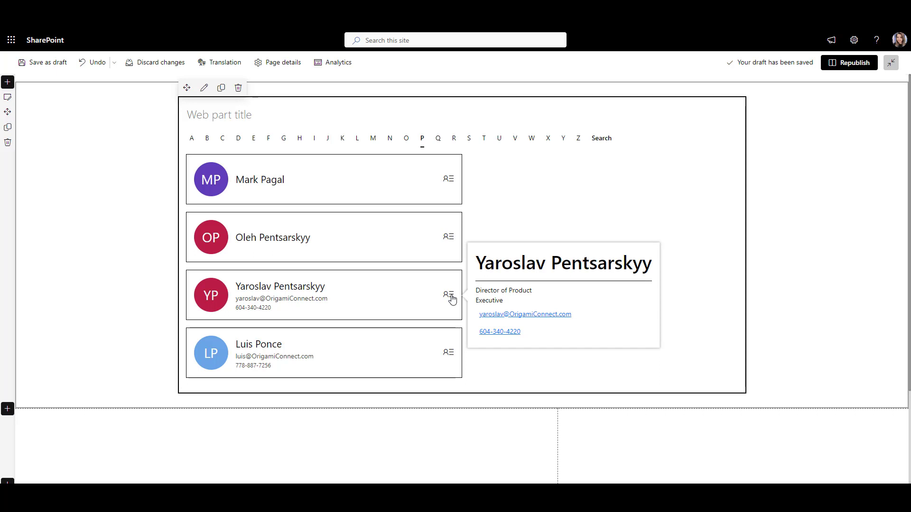
left_click(469, 138)
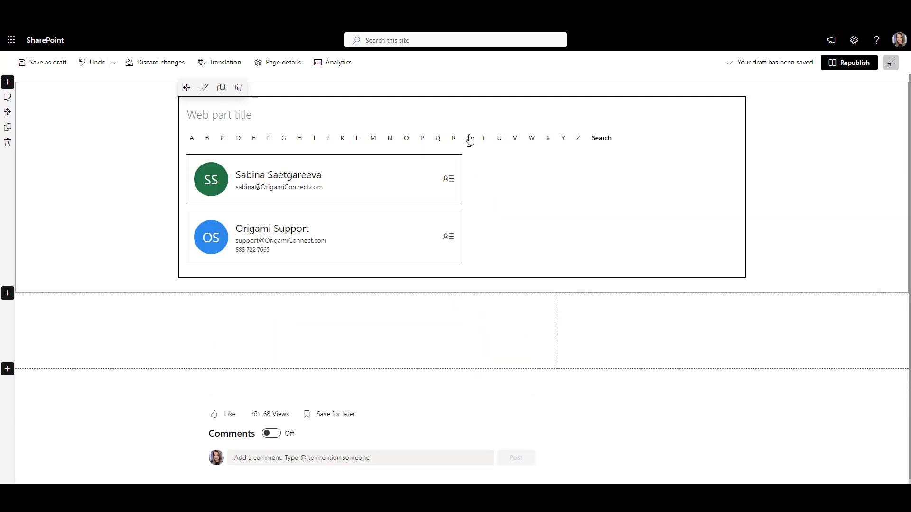
left_click(876, 236)
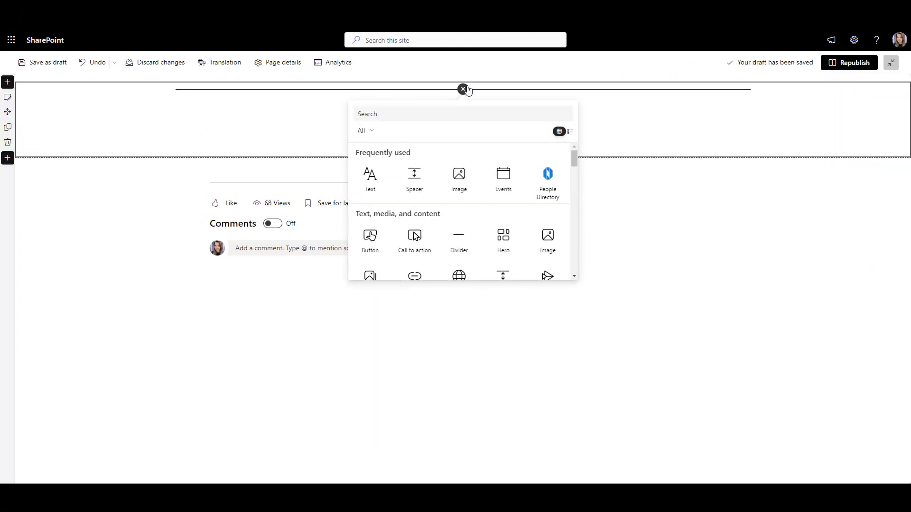
Add the People Directory web part with profile cards and republish the page
type("peopl")
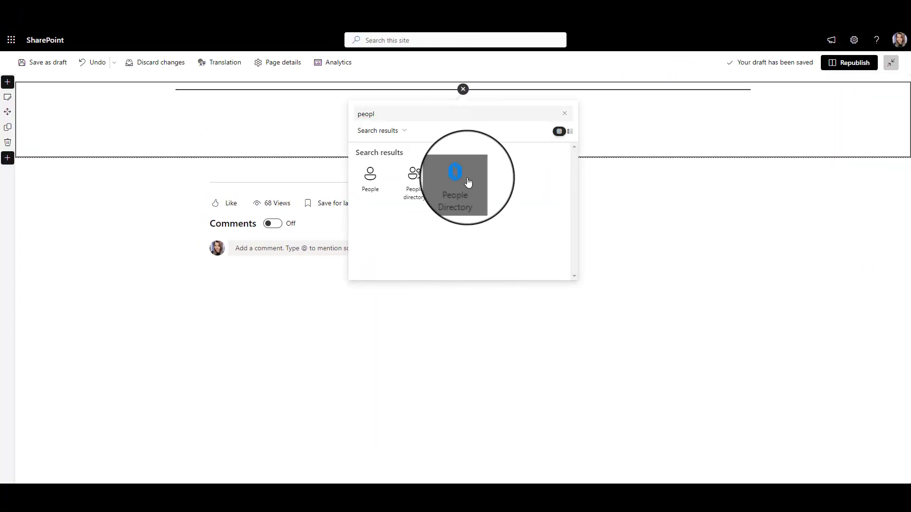
left_click(459, 175)
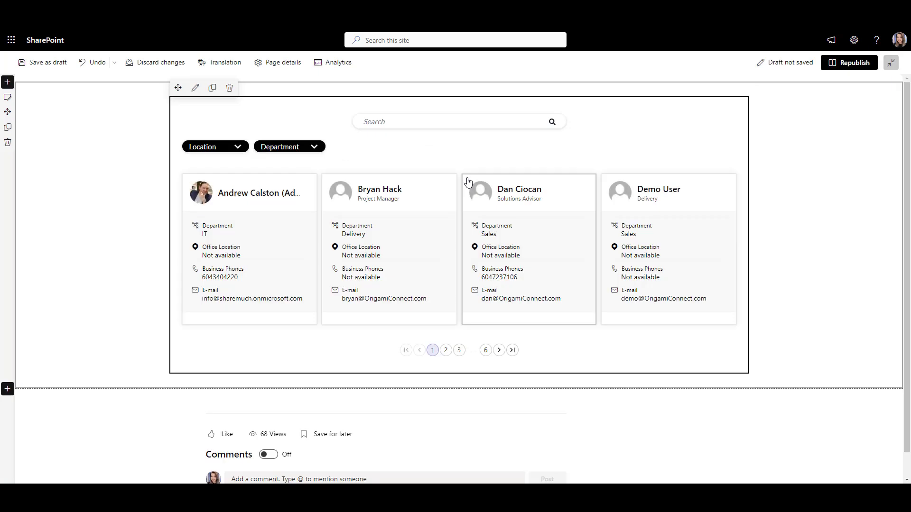
left_click(852, 67)
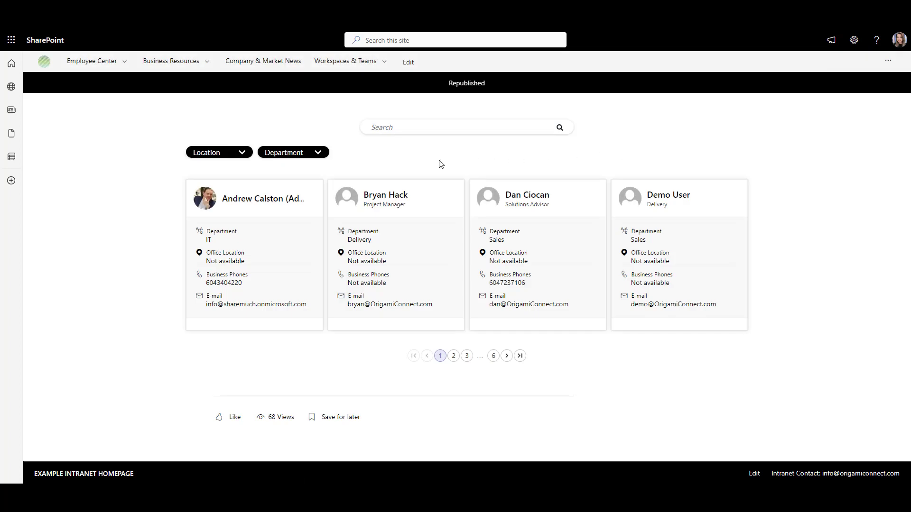
Search the directory for 'sab', clear the search, then filter to the Engineering department
left_click(463, 128)
type("sabina")
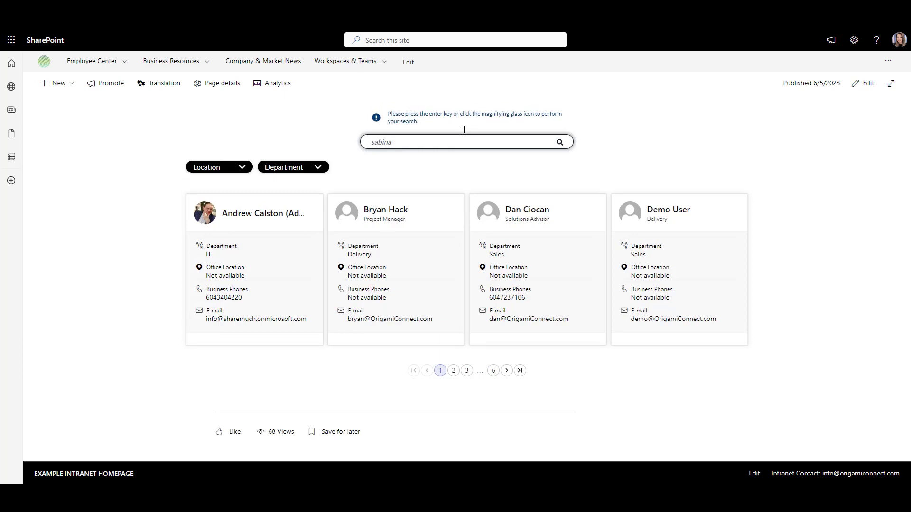
key("Return")
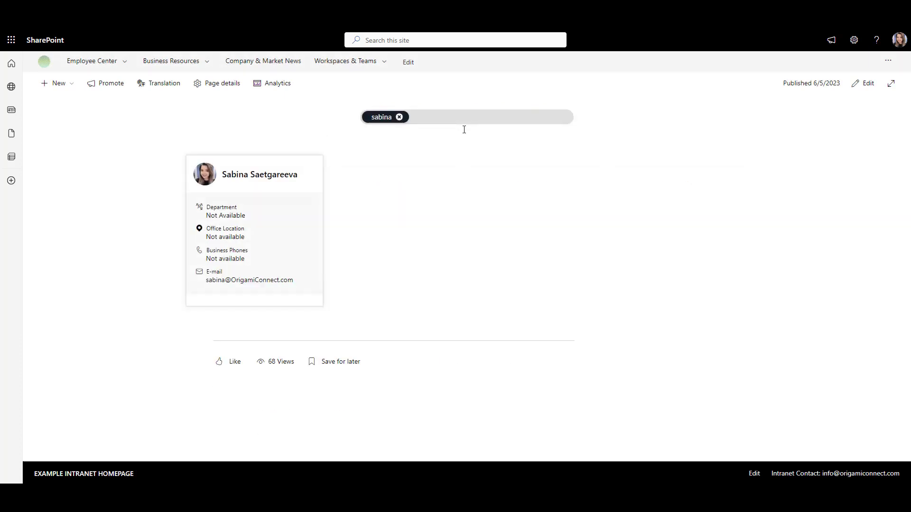
left_click(399, 118)
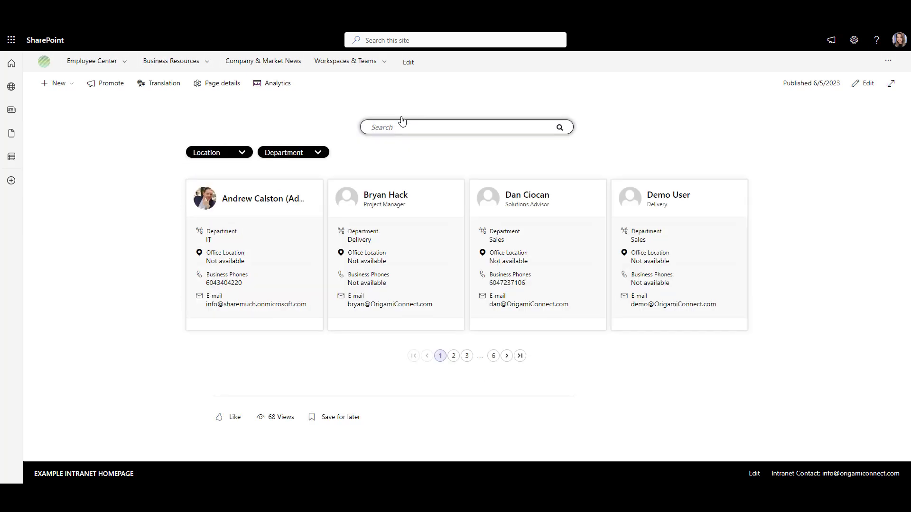
left_click(299, 152)
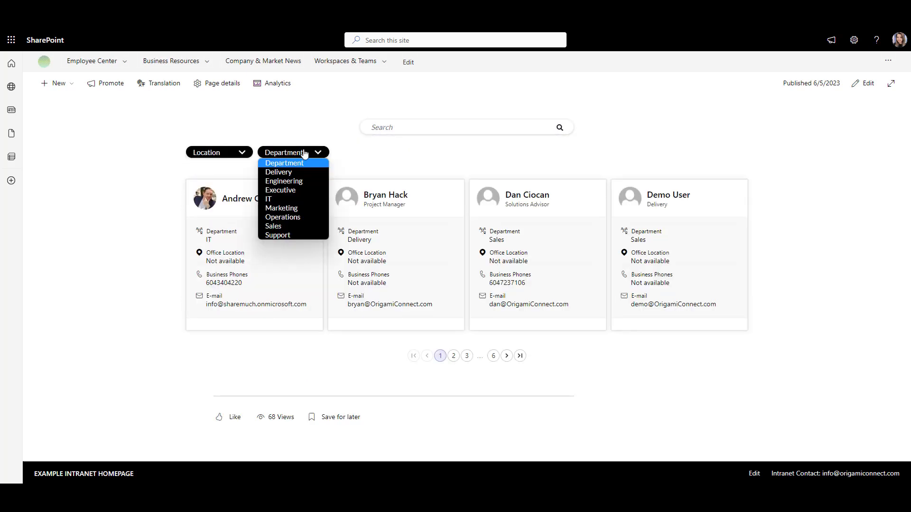
left_click(292, 177)
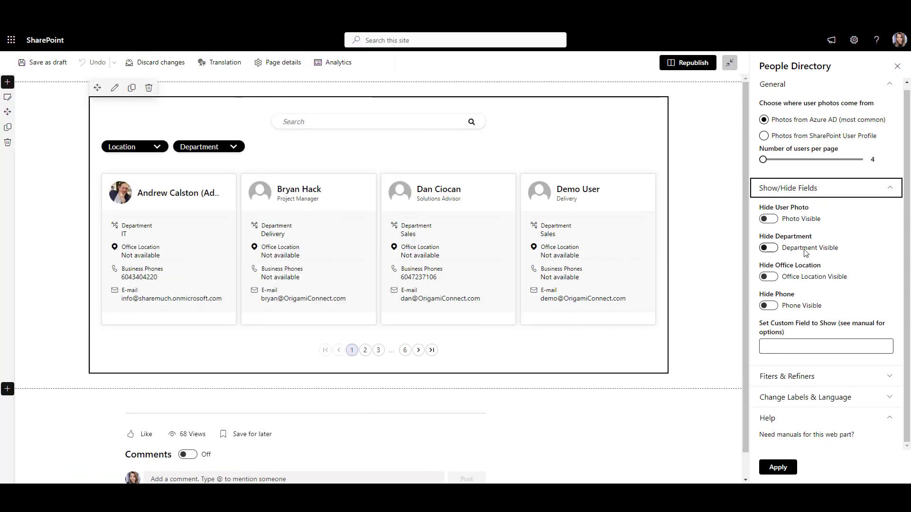
Turn on Hide Department and Hide Office Location, apply, and expand Filters & Refiners
left_click(769, 248)
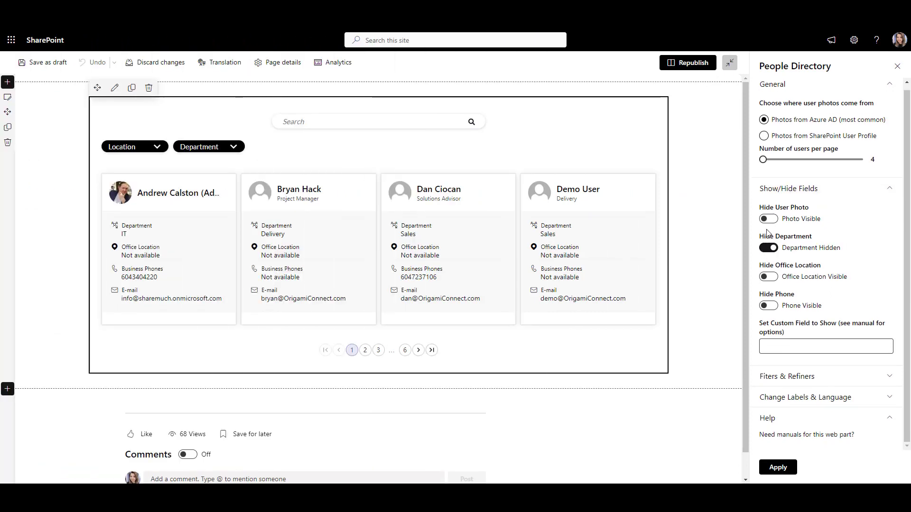
left_click(769, 277)
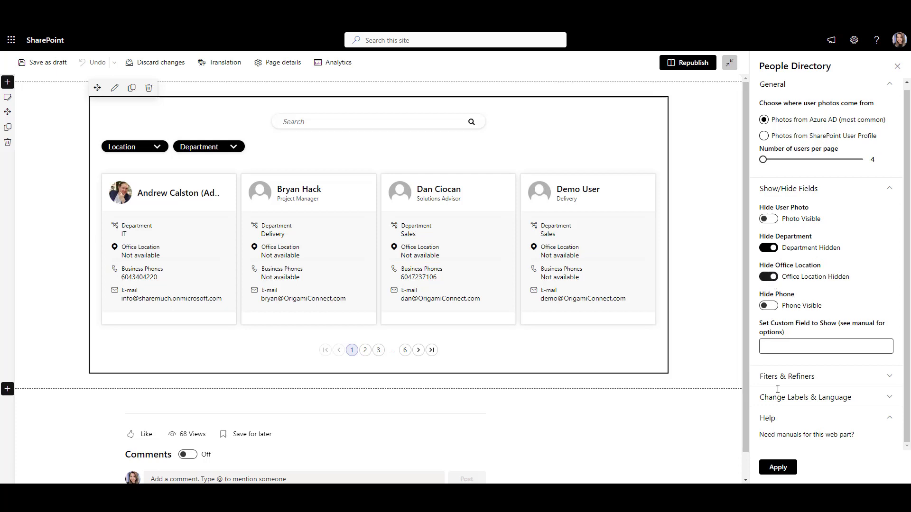
left_click(777, 468)
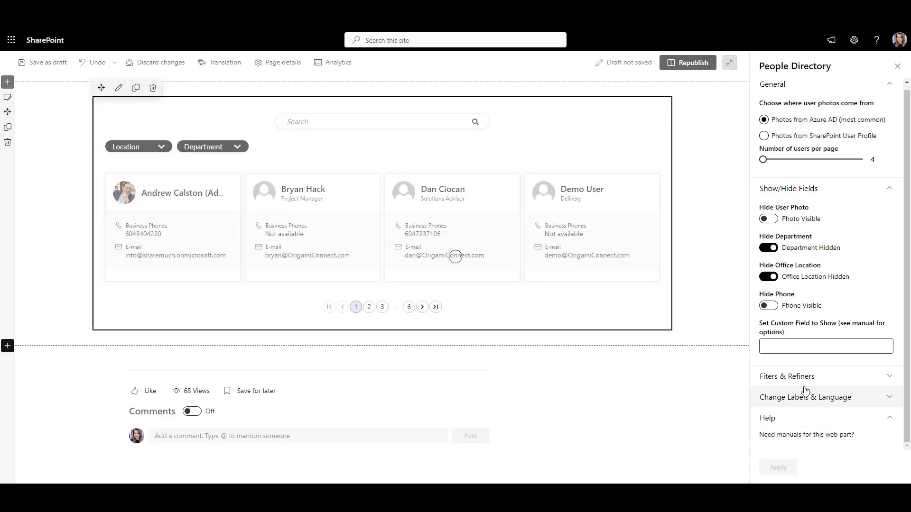
left_click(805, 379)
scroll(805, 382, "down", 3)
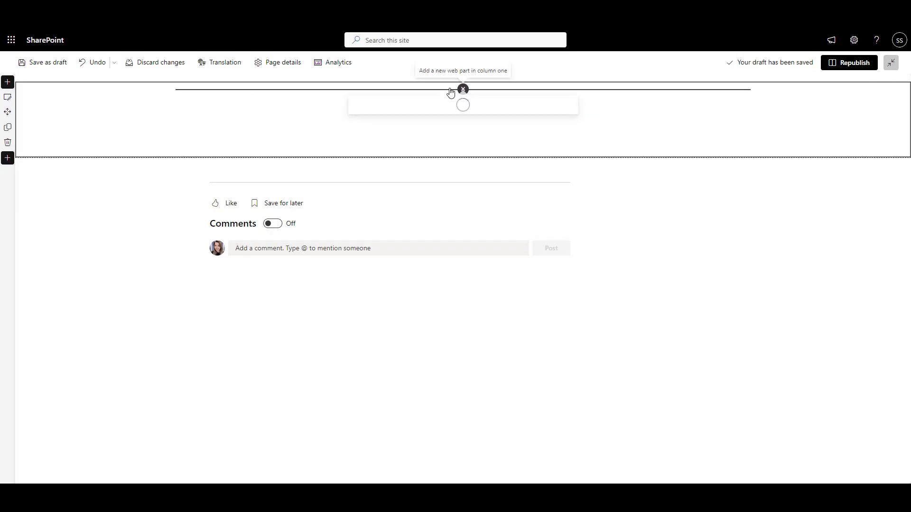
Add an Organization chart starting from the Director of Operations, then re-centre on the Director of Product
left_click(452, 90)
type("ORG")
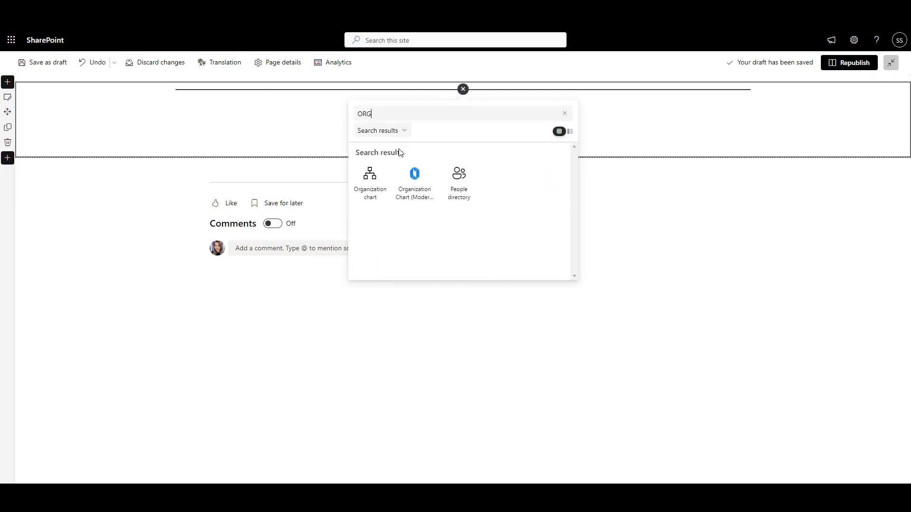
left_click(378, 203)
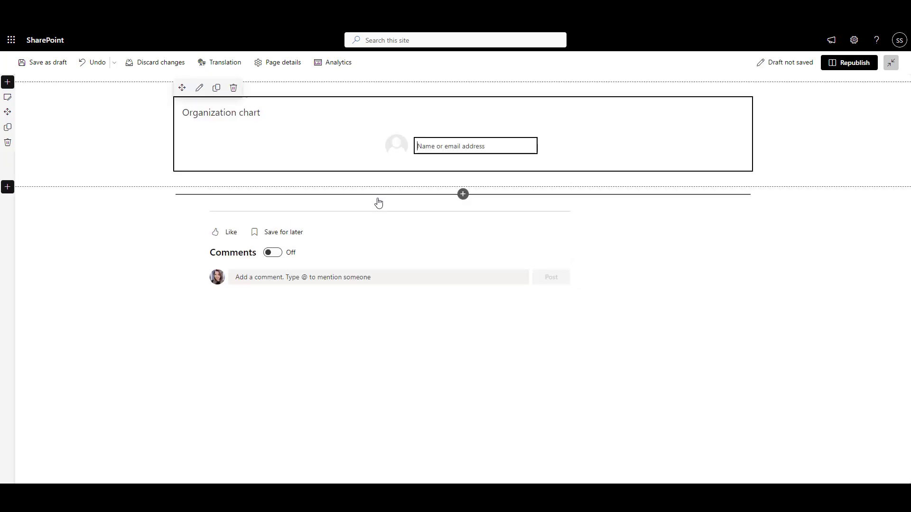
type("LUIS")
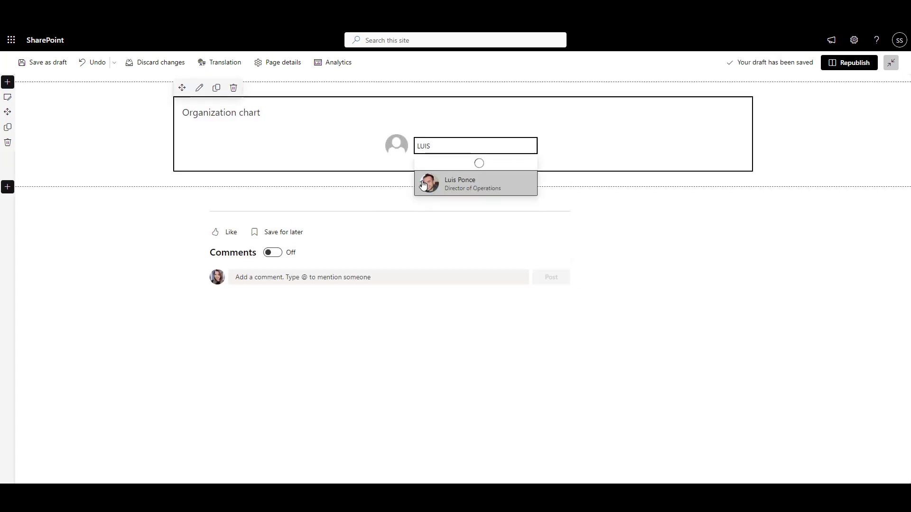
left_click(423, 185)
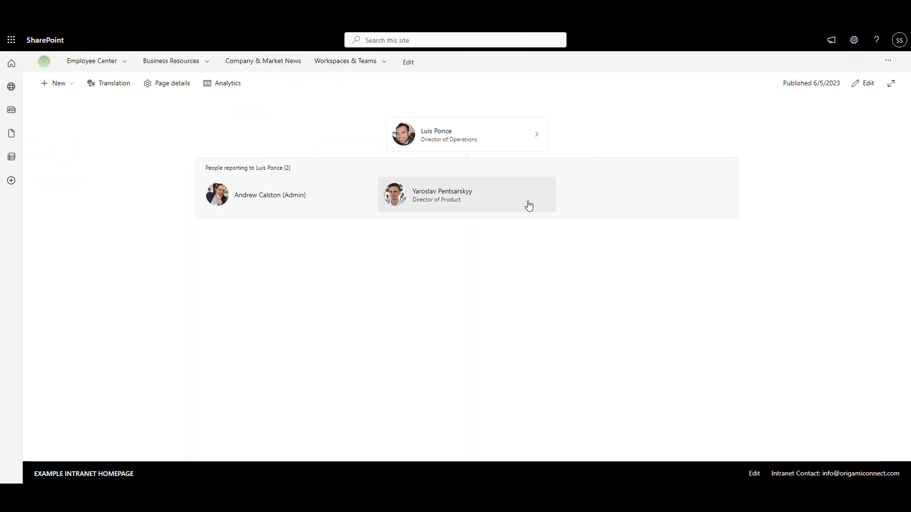
left_click(529, 205)
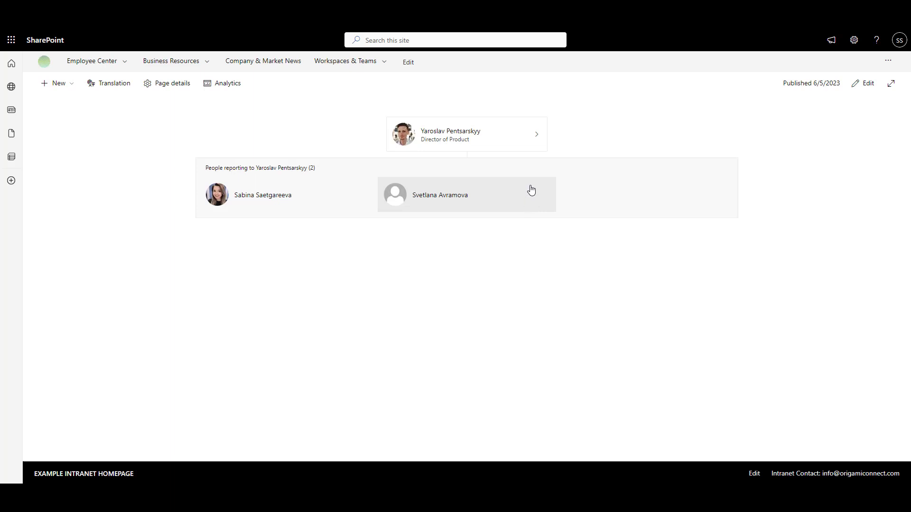
left_click(539, 139)
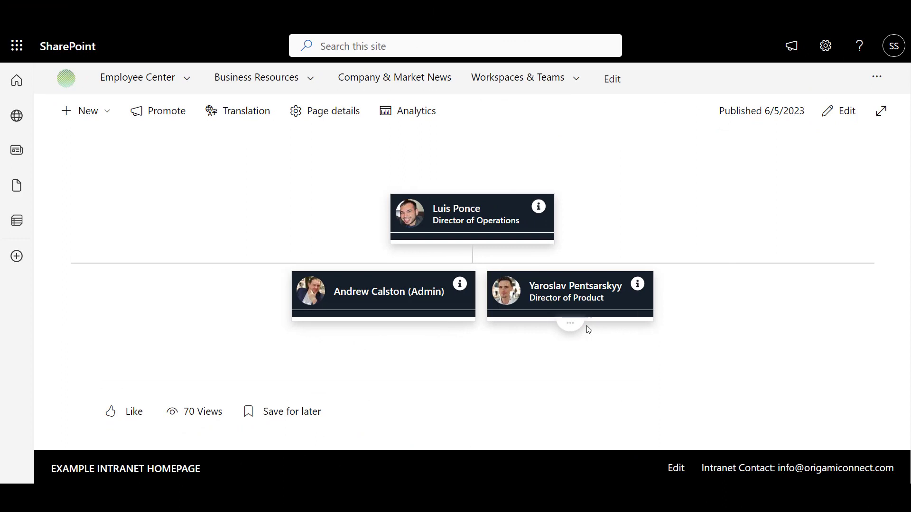
left_click(574, 326)
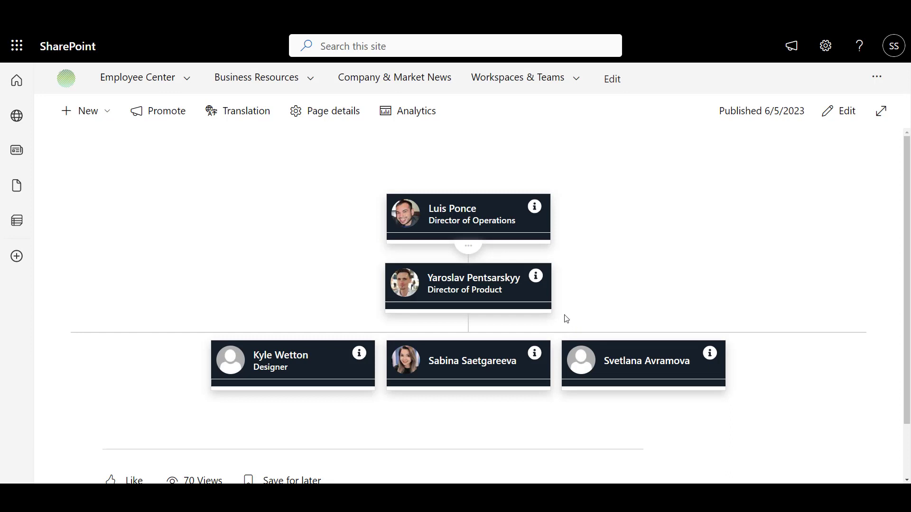
left_click(464, 246)
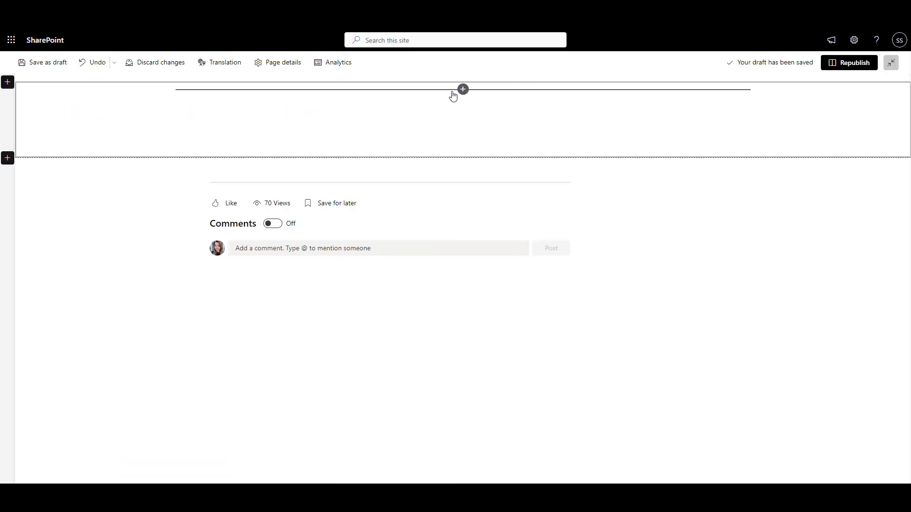
Insert Organization Chart (Modern) starting from the Director of Operations, apply it and republish
left_click(454, 93)
type("ORG")
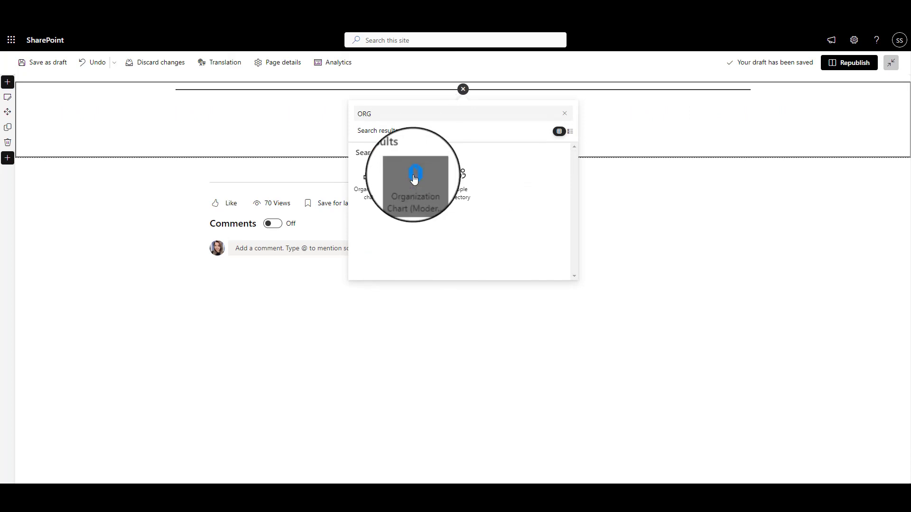
left_click(419, 200)
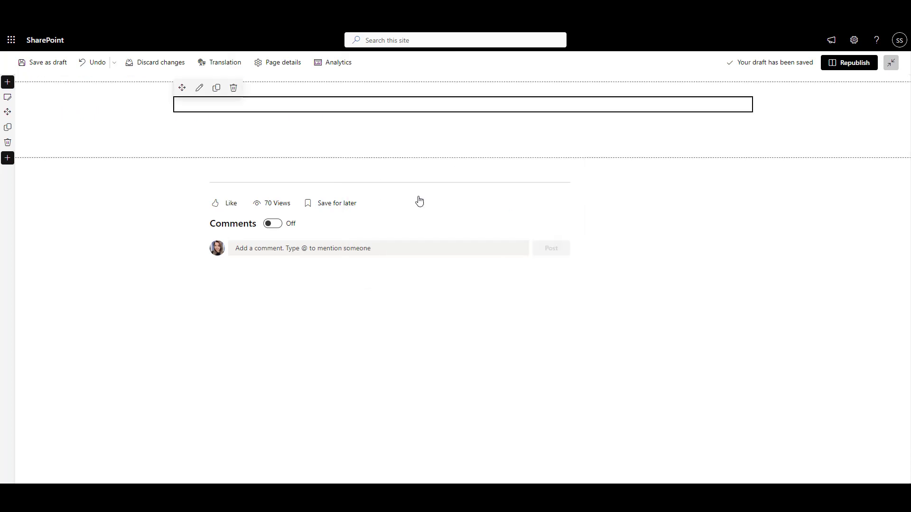
left_click(448, 206)
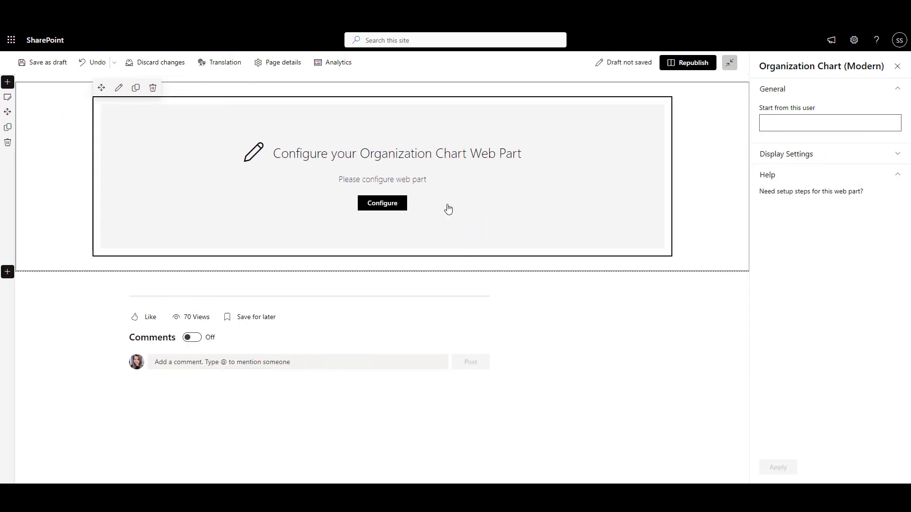
left_click(776, 125)
type("LUIS")
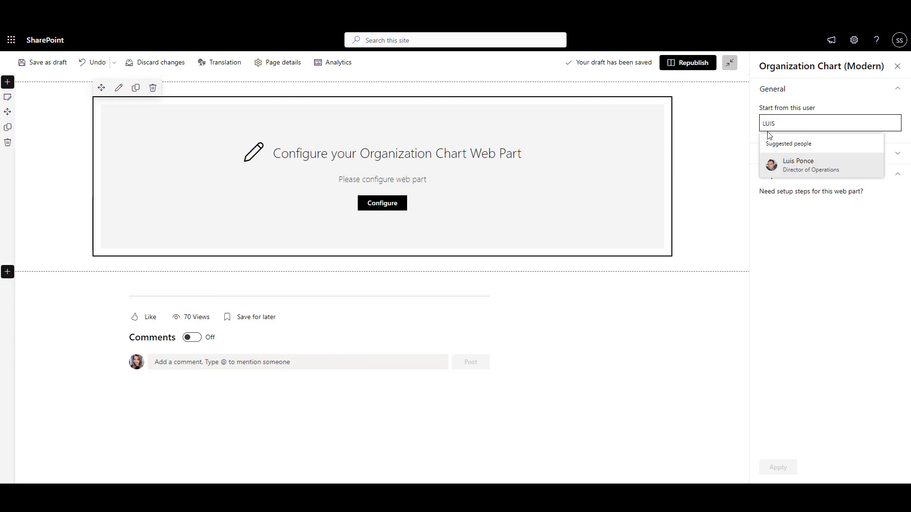
left_click(774, 164)
left_click(765, 470)
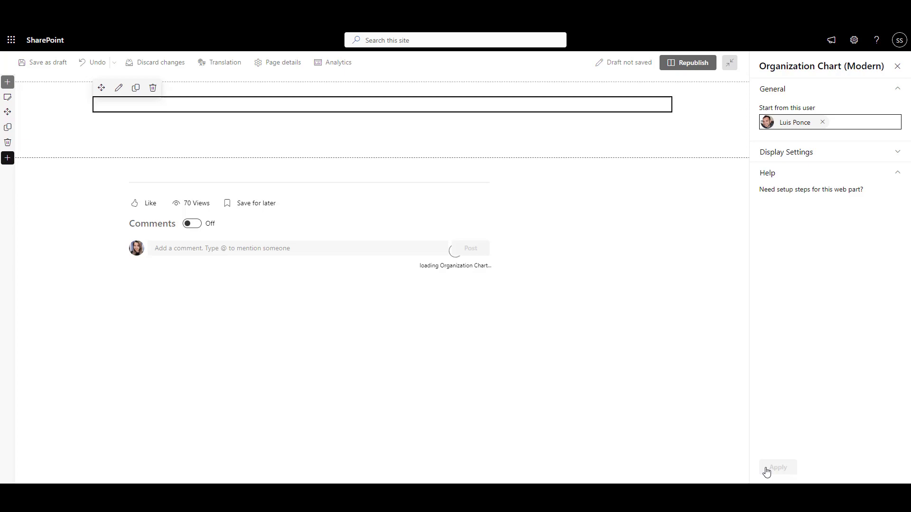
left_click(692, 63)
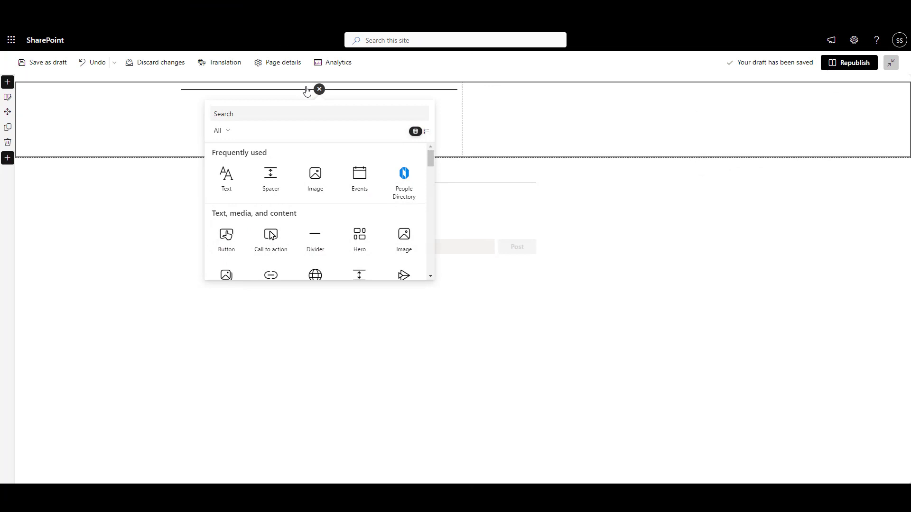
Insert the Anniversaries web part found by searching 'ann' in the toolbox
type("ann")
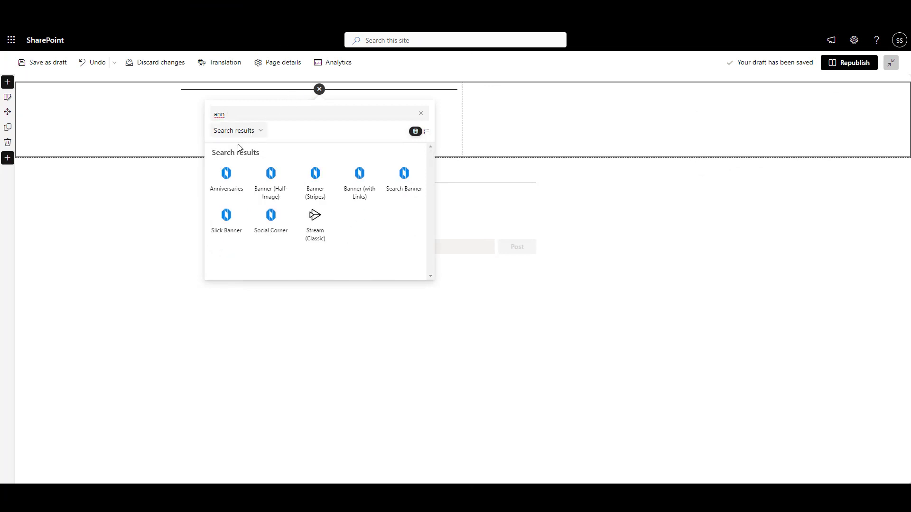
left_click(233, 200)
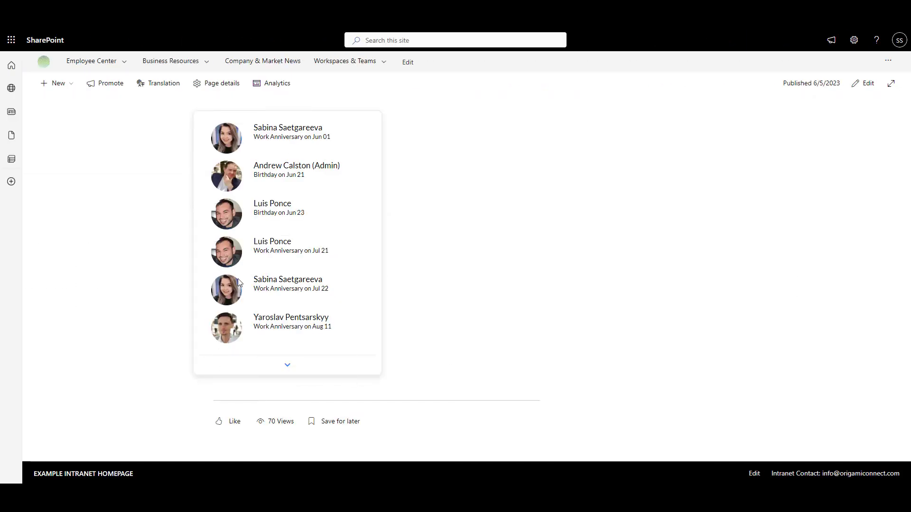
Highlight the third and fourth entries, then page the Anniversaries list to later dates
left_click_drag(254, 221, 306, 219)
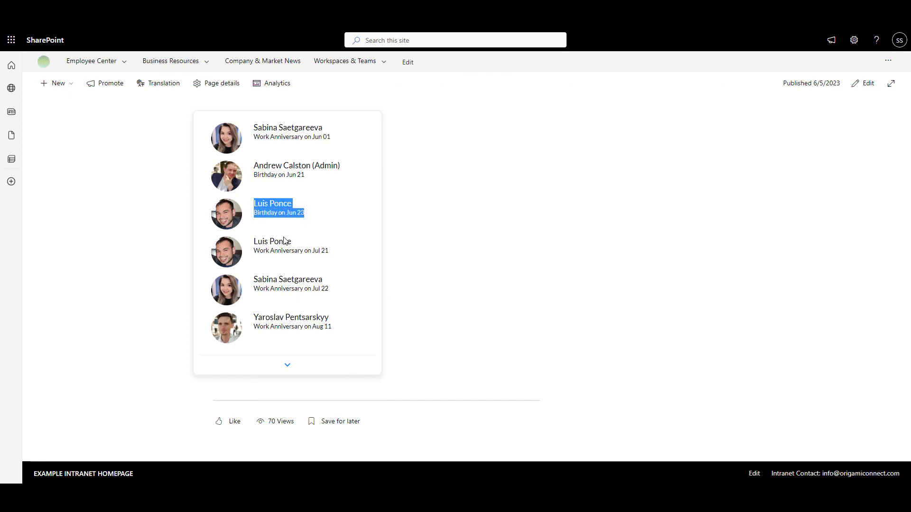
left_click_drag(253, 246, 341, 254)
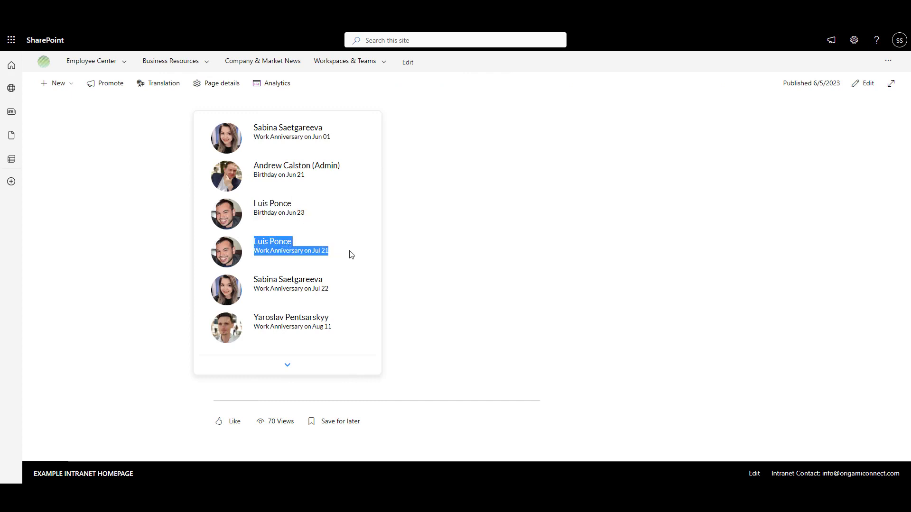
left_click(437, 250)
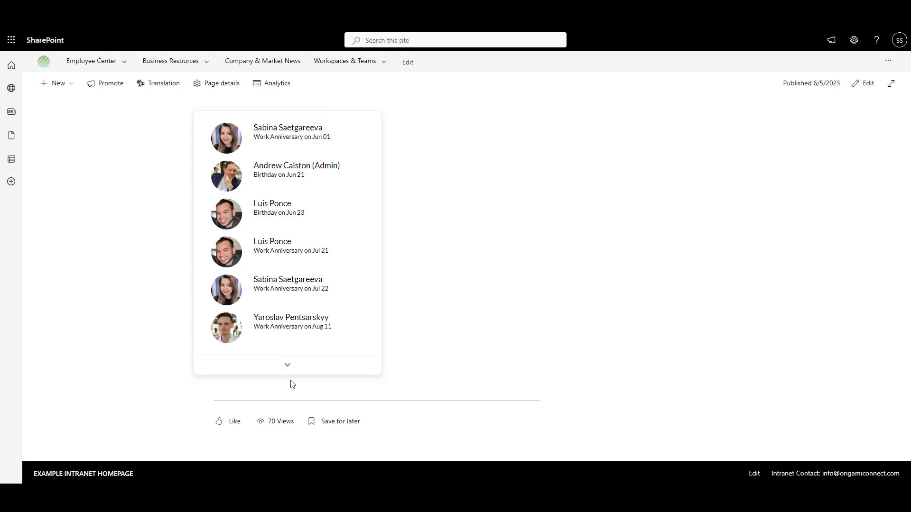
left_click(288, 366)
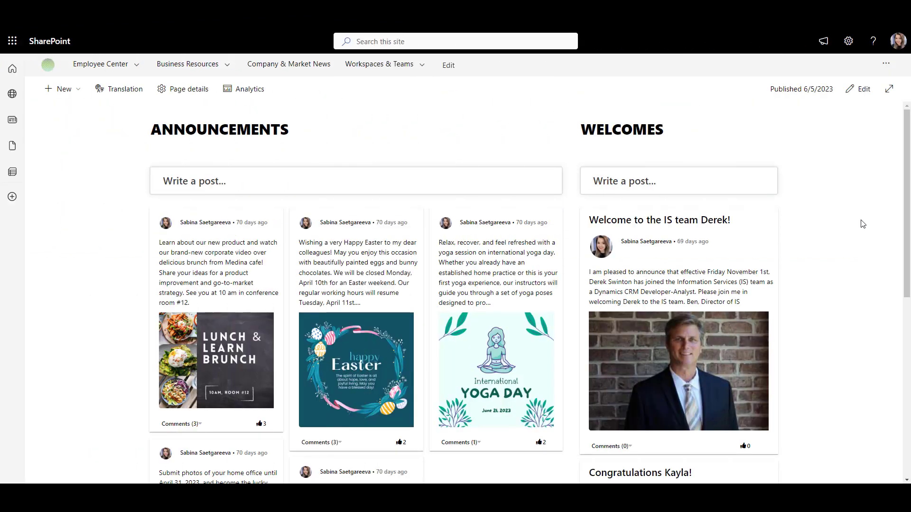
Open a new Announcements post form and close it again without posting
scroll(863, 223, "down", 6)
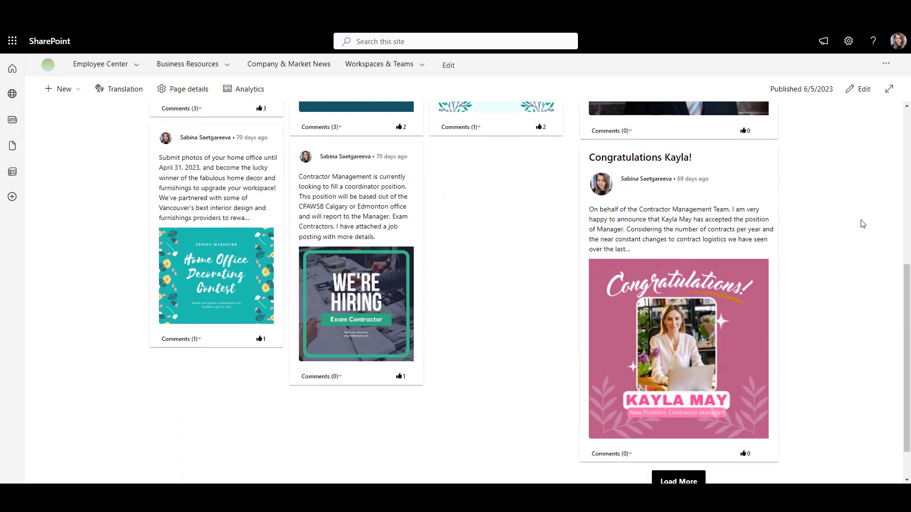
scroll(863, 224, "up", 5)
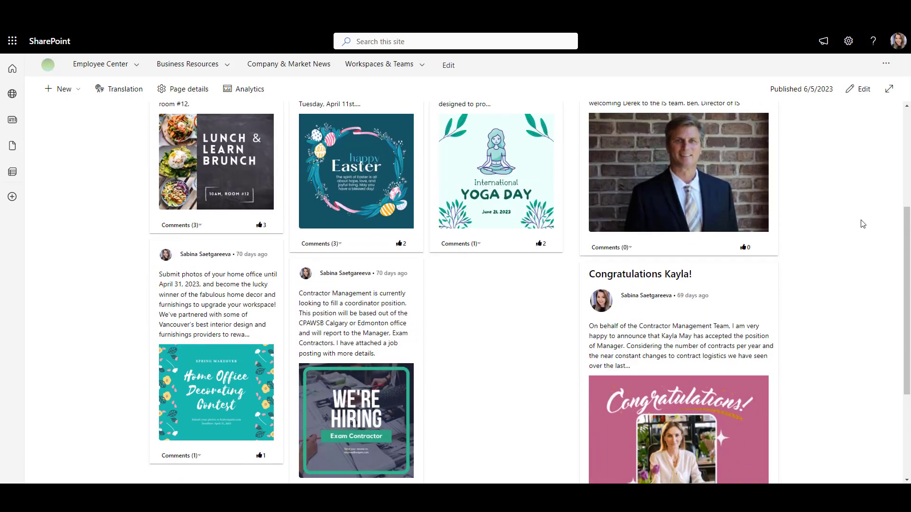
scroll(862, 224, "up", 3)
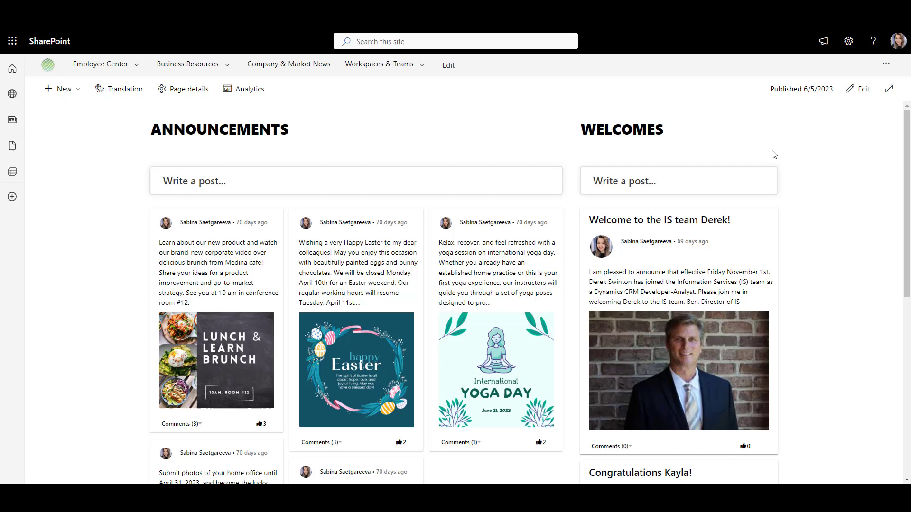
left_click(480, 181)
left_click(480, 182)
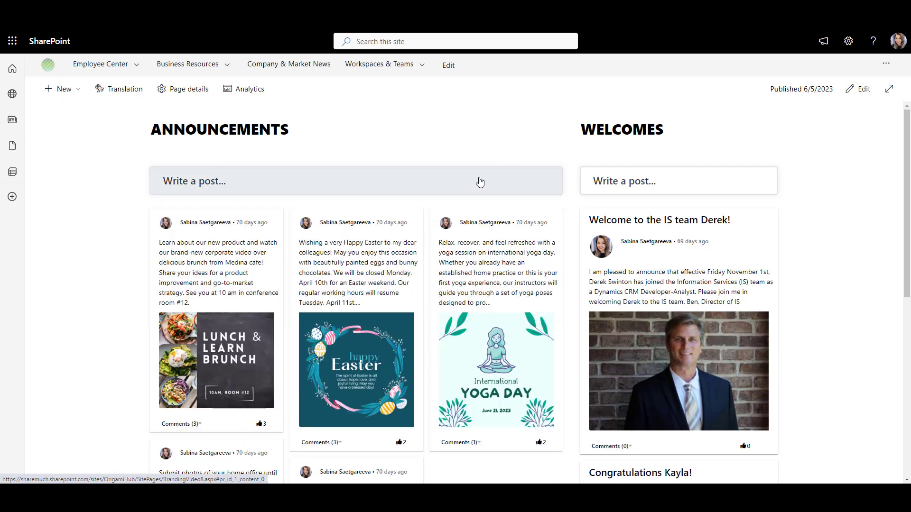
Expand the Yoga Day post's comments, like the reply, and collapse the thread
scroll(480, 182, "down", 1)
scroll(475, 237, "down", 1)
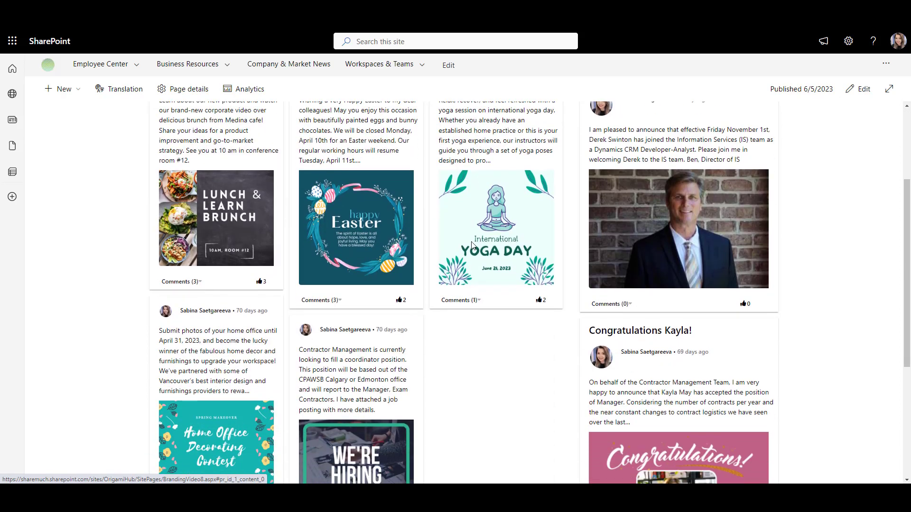
left_click(470, 300)
left_click(539, 362)
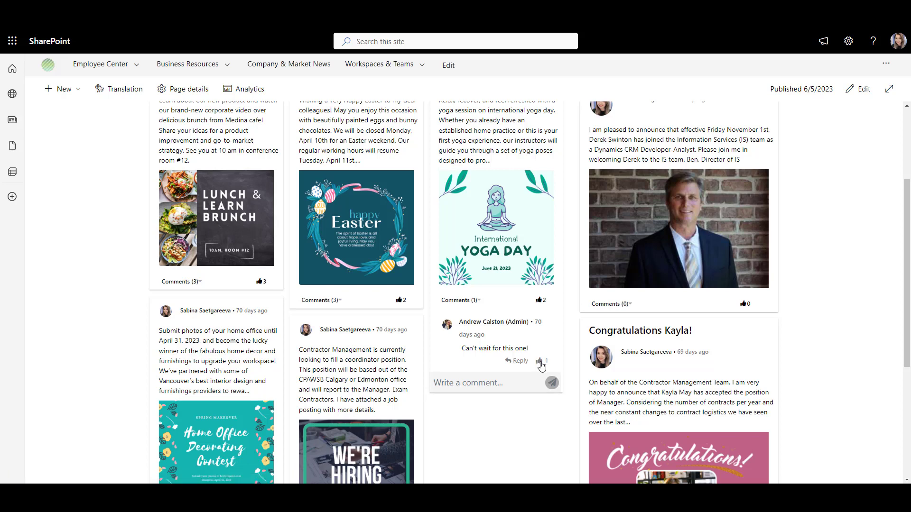
left_click(474, 301)
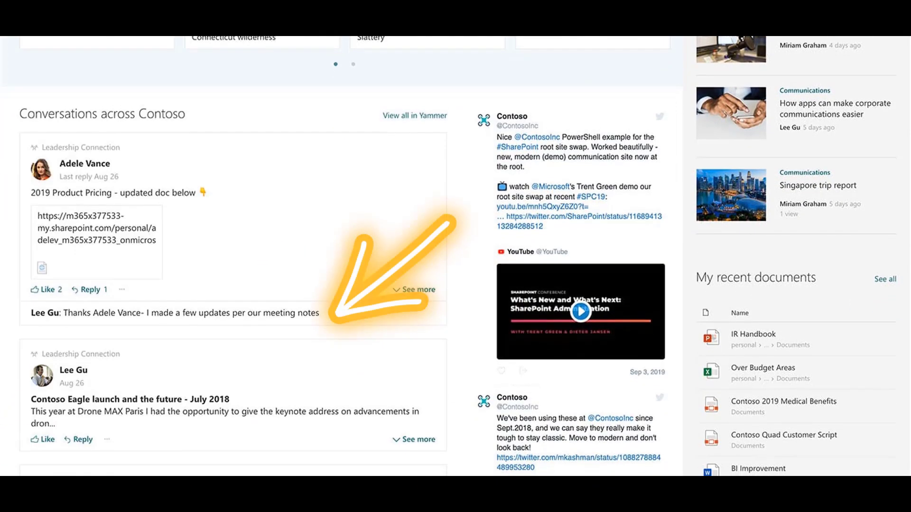
Scroll past the Yammer conversations, Twitter feed and My recent documents to My frequent sites
scroll(455, 256, "down", 2)
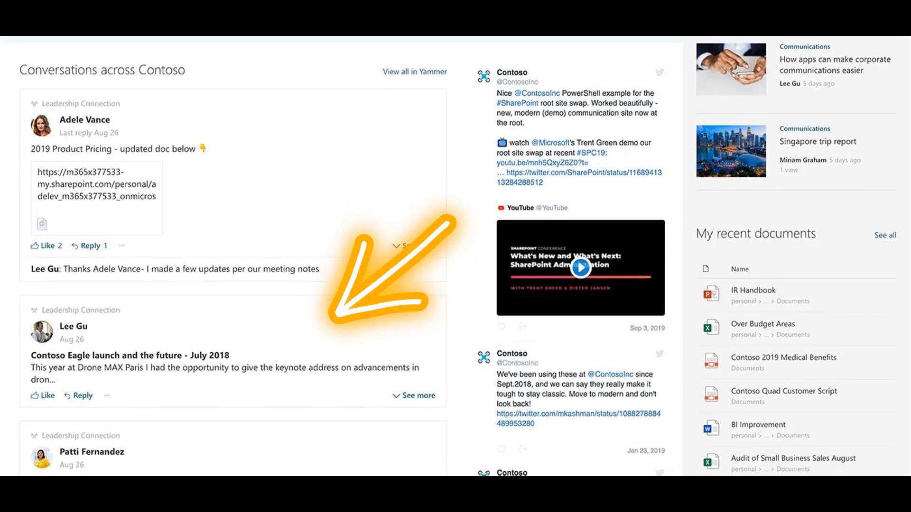
scroll(455, 256, "down", 1)
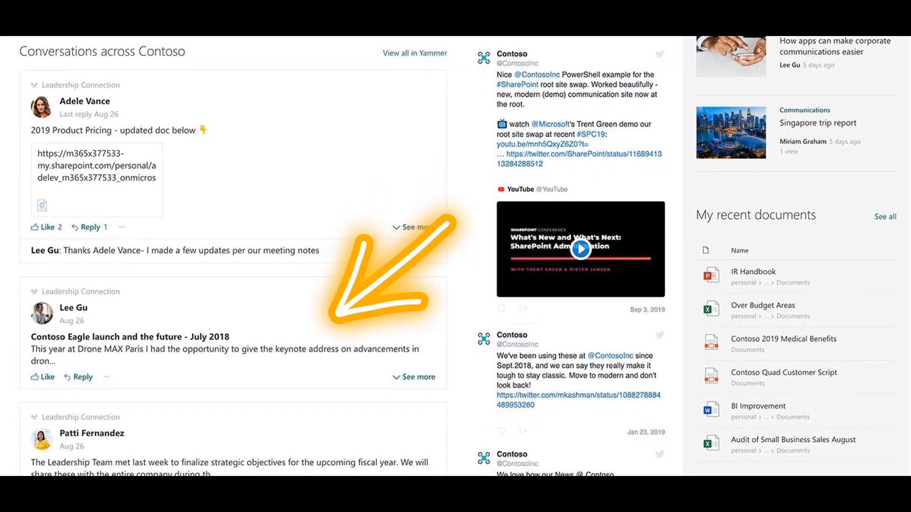
scroll(455, 256, "down", 1)
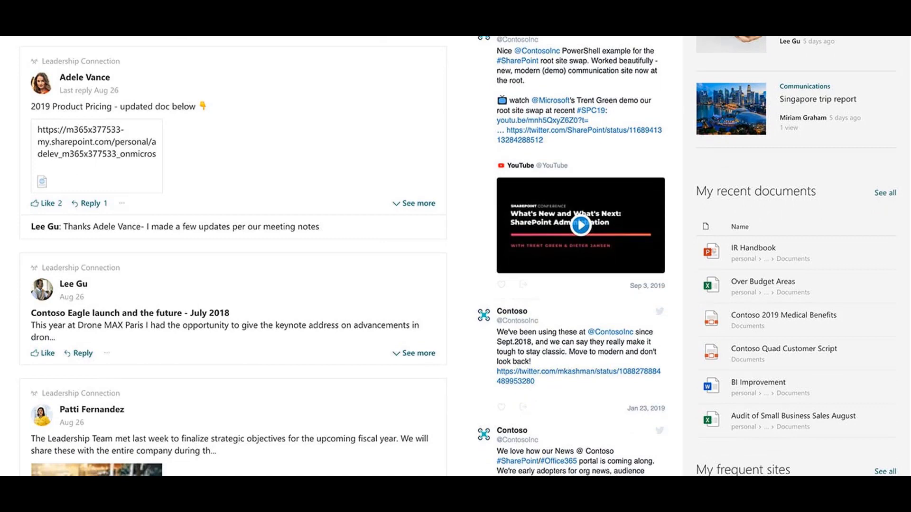
scroll(455, 256, "down", 4)
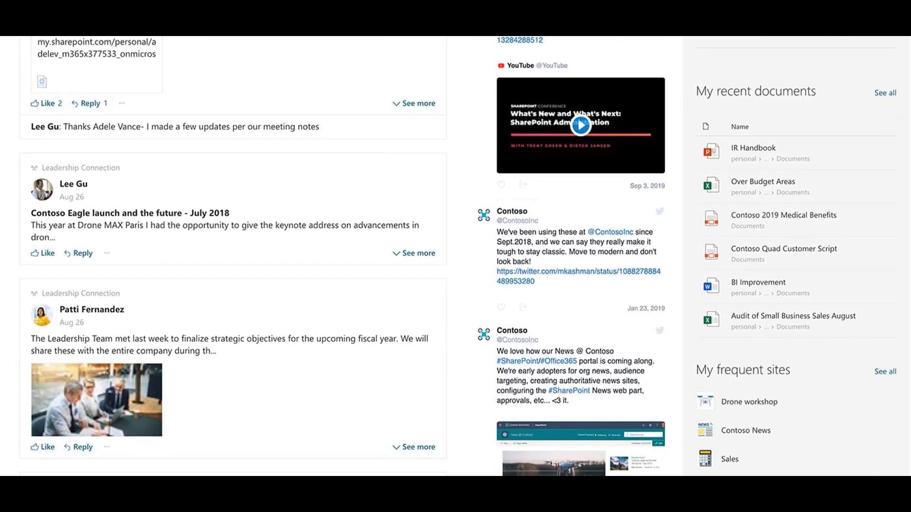
scroll(455, 256, "down", 3)
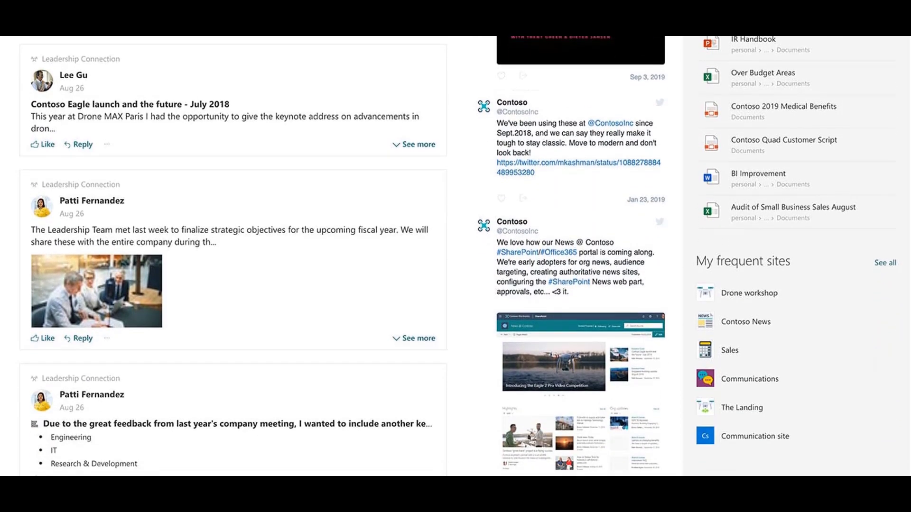
scroll(455, 256, "down", 2)
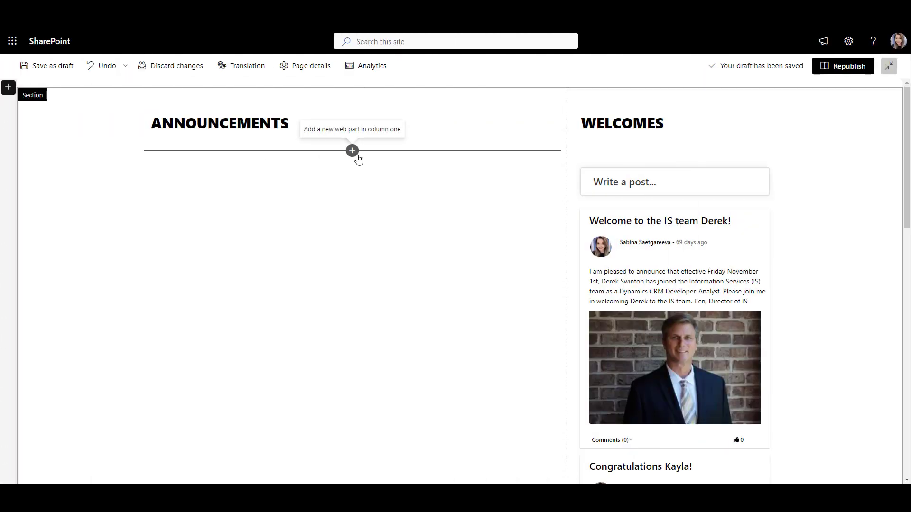
Insert the Social Corner web part under Announcements via a 'SOCI' search
left_click(352, 150)
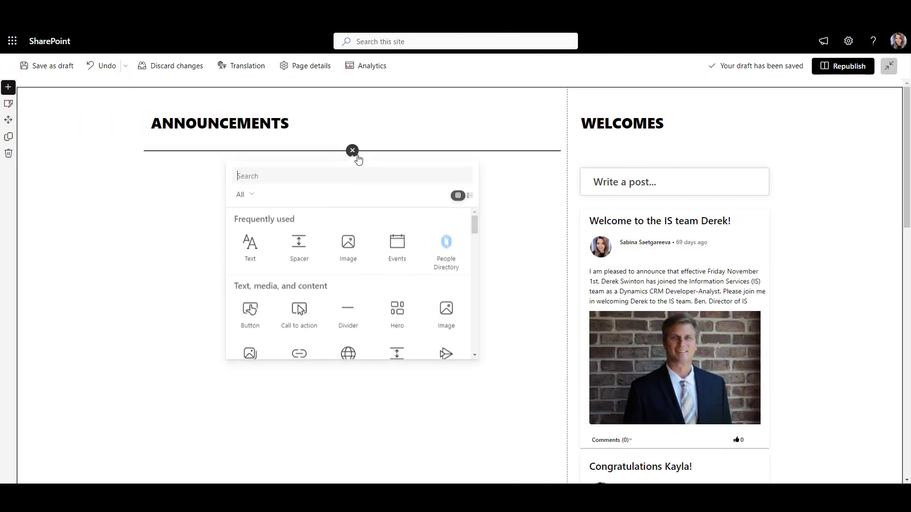
type("SOCI")
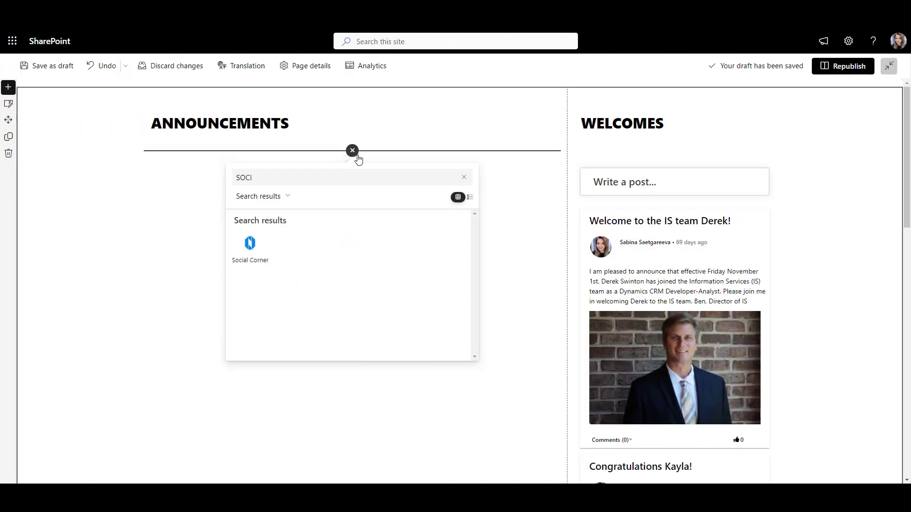
left_click(259, 264)
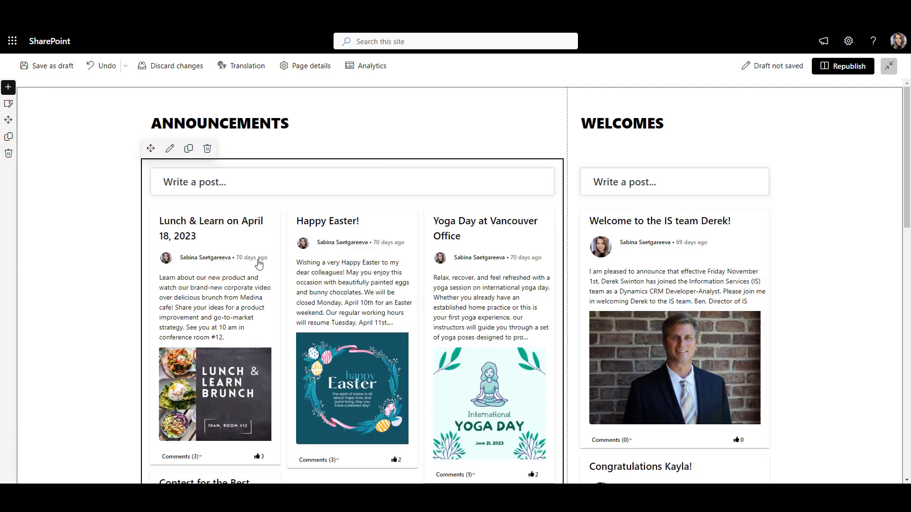
Turn on Hide Post Title and Hide Post Author for Social Corner, then go to Site contents
left_click(168, 149)
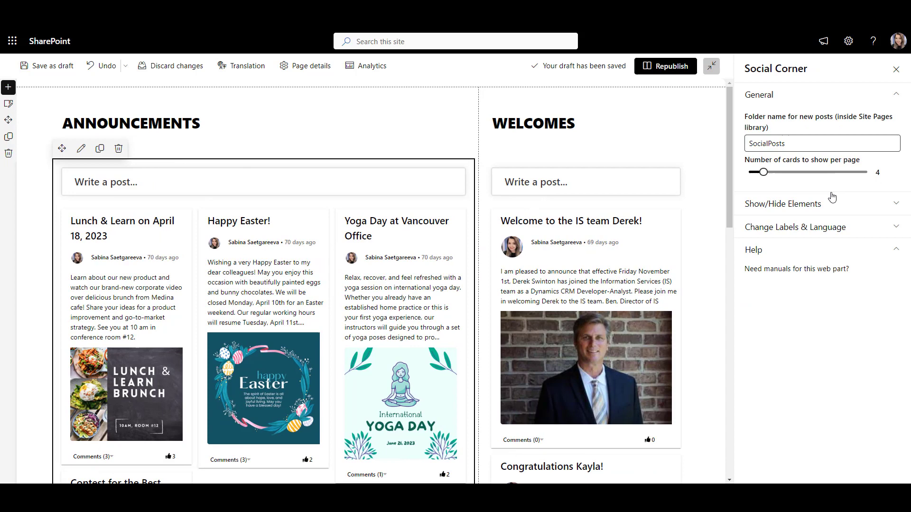
left_click(832, 203)
left_click(754, 238)
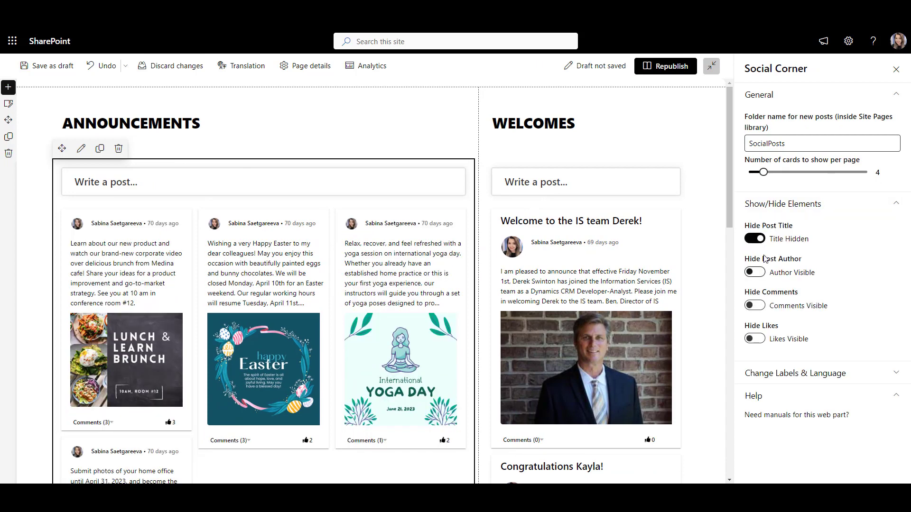
left_click(757, 272)
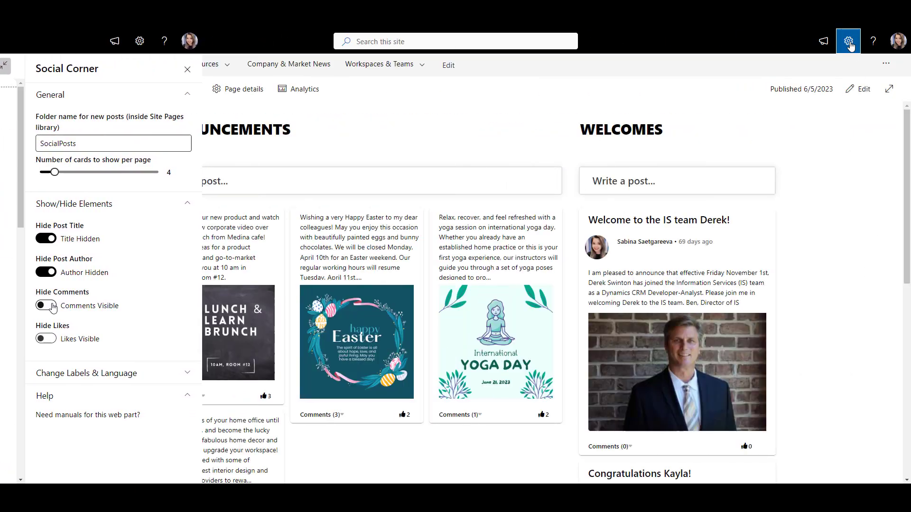
left_click(844, 41)
left_click(770, 141)
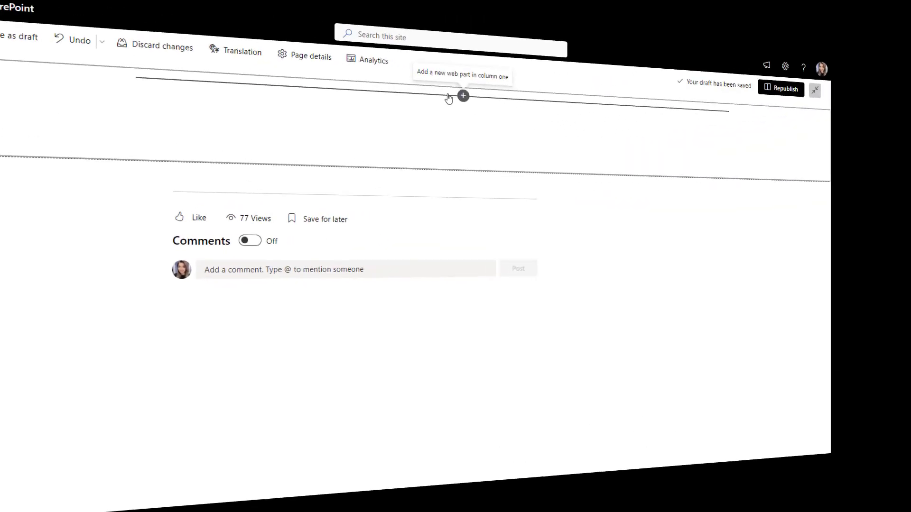
In the empty section, search the web part toolbox and pick a video web part
left_click(449, 96)
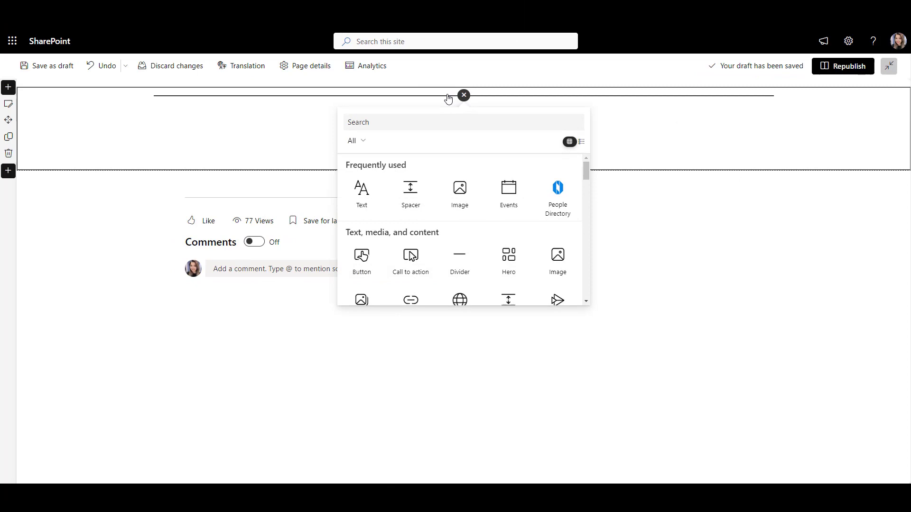
type("STRE")
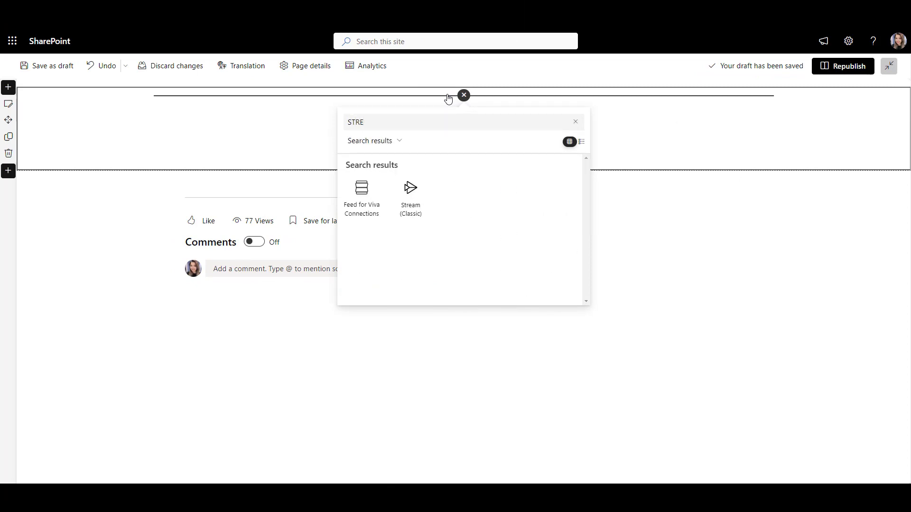
left_click(426, 215)
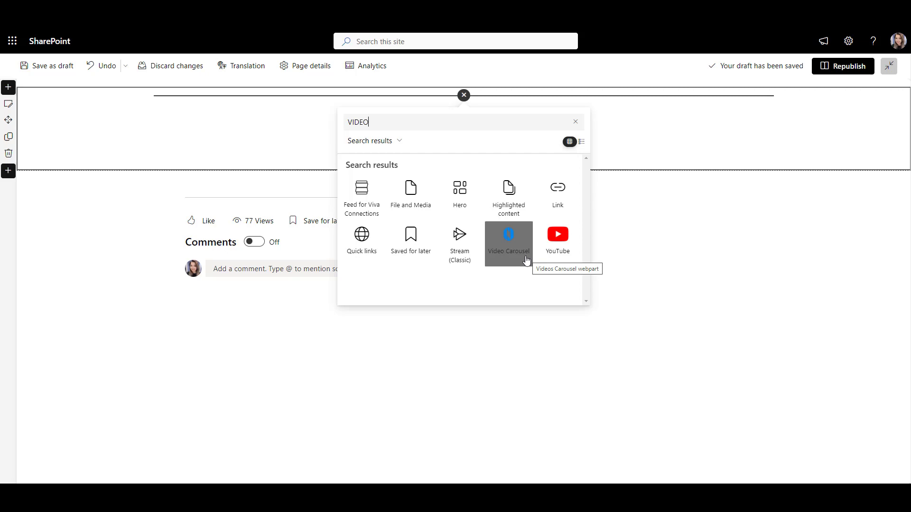
Insert the Video Carousel web part and open its list of four videos
left_click(526, 260)
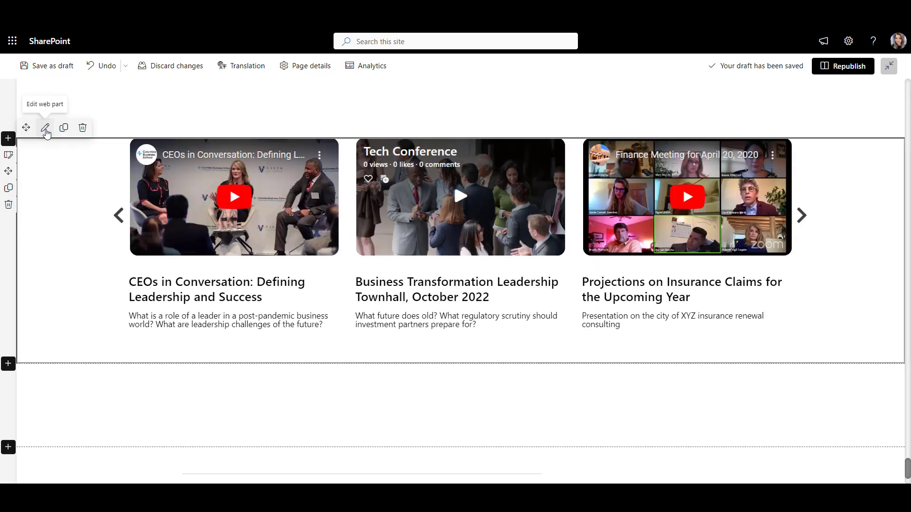
left_click(46, 133)
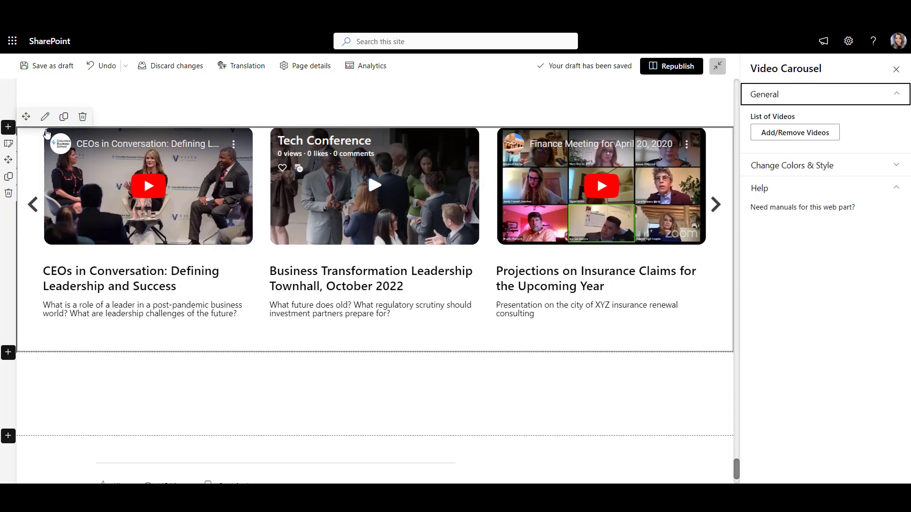
left_click(789, 137)
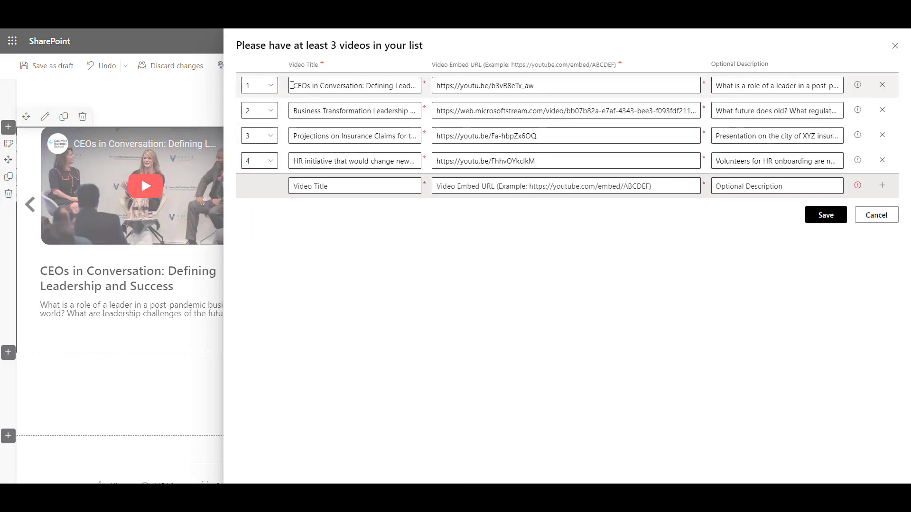
Select the first video's title, description and embed URL text
left_click_drag(291, 85, 424, 90)
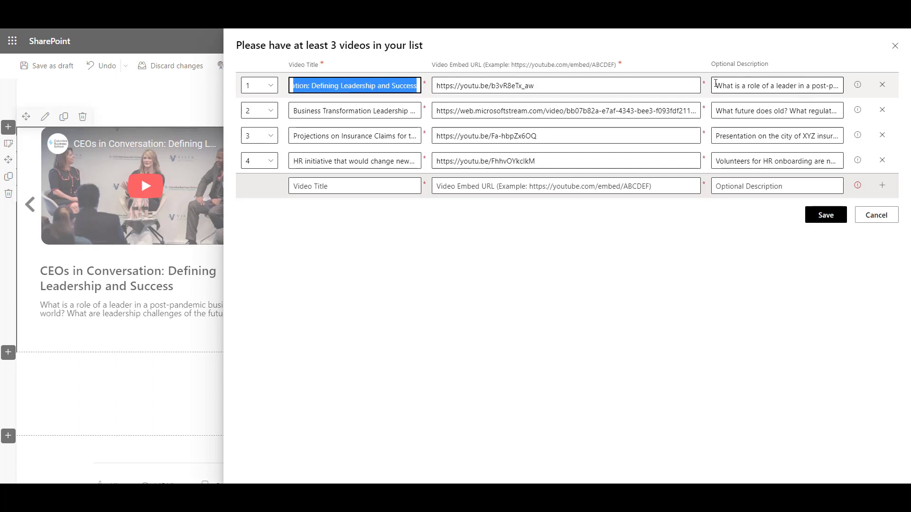
left_click_drag(716, 84, 849, 92)
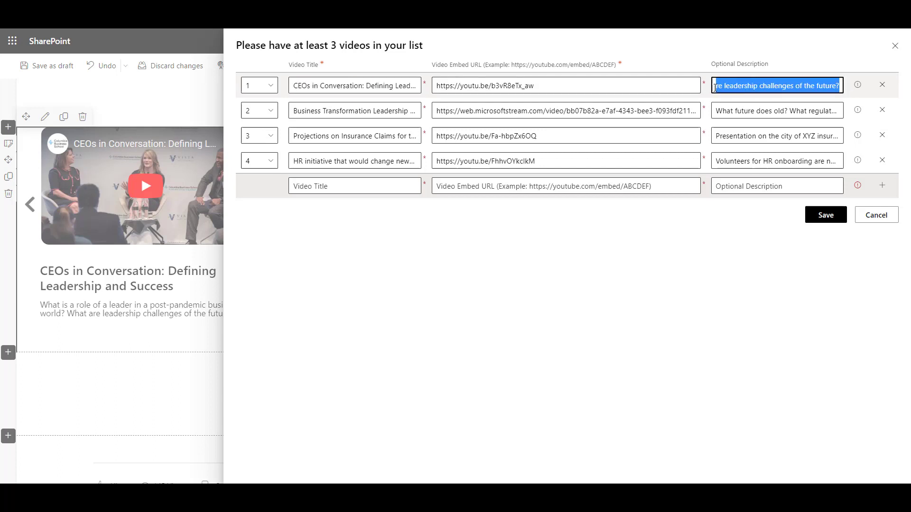
left_click_drag(671, 88, 435, 86)
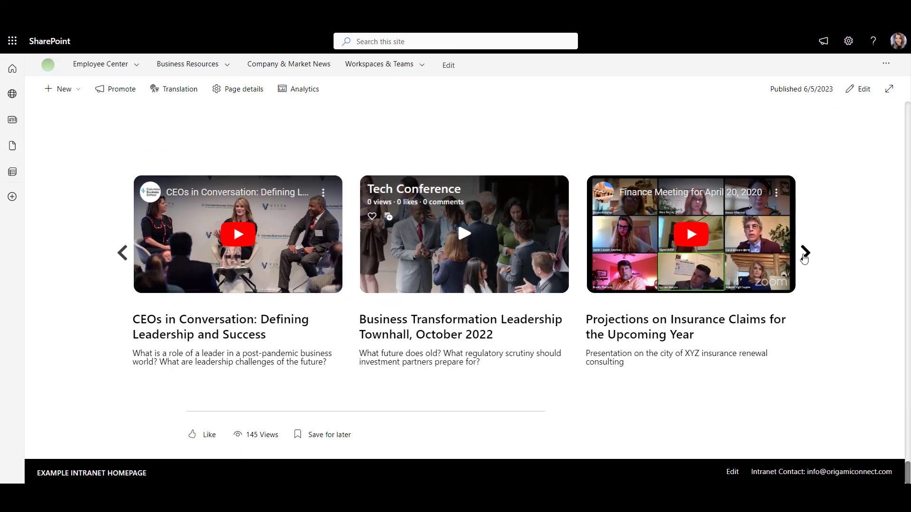
Advance the carousel two videos and play the HR onboarding video
left_click(805, 254)
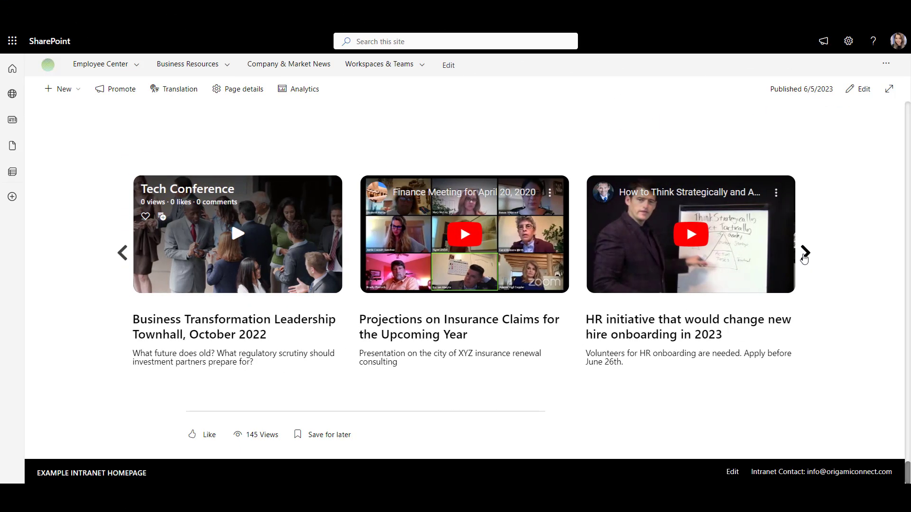
left_click(804, 254)
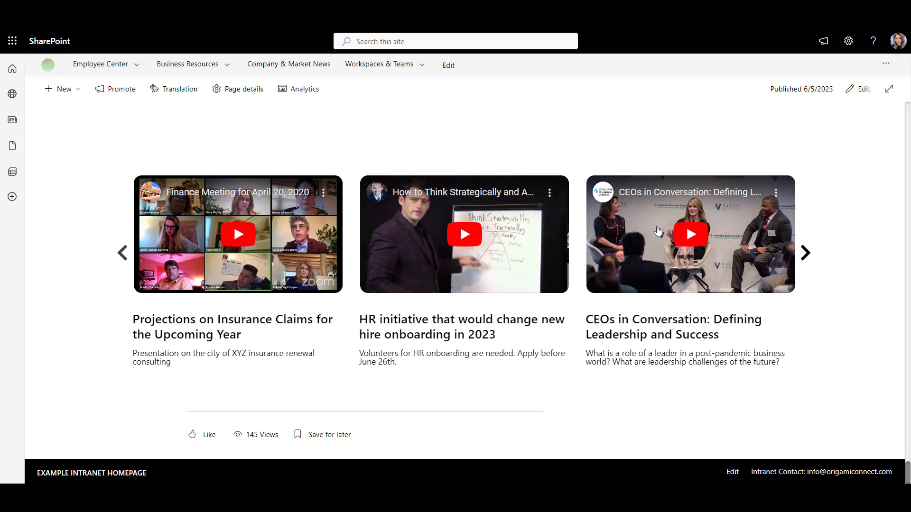
left_click(460, 231)
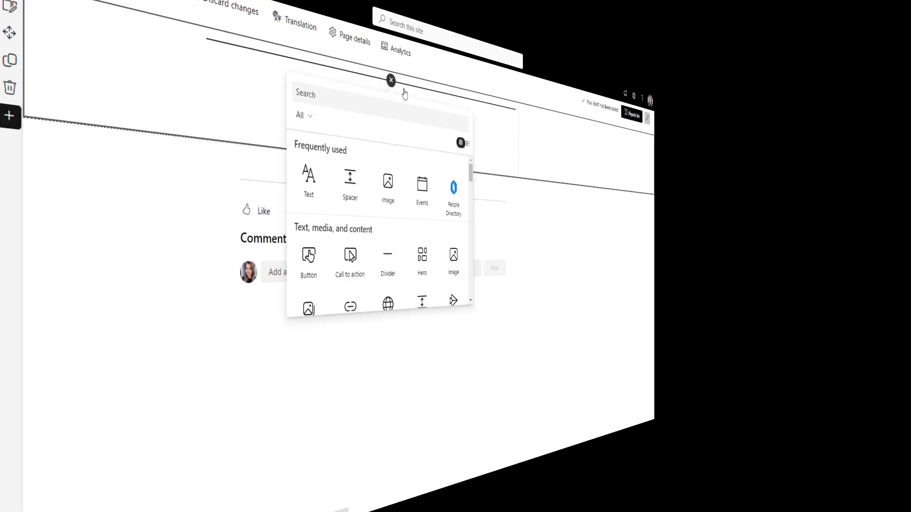
Add an Embed web part containing the pasted Looker Studio dashboard code
type("POW")
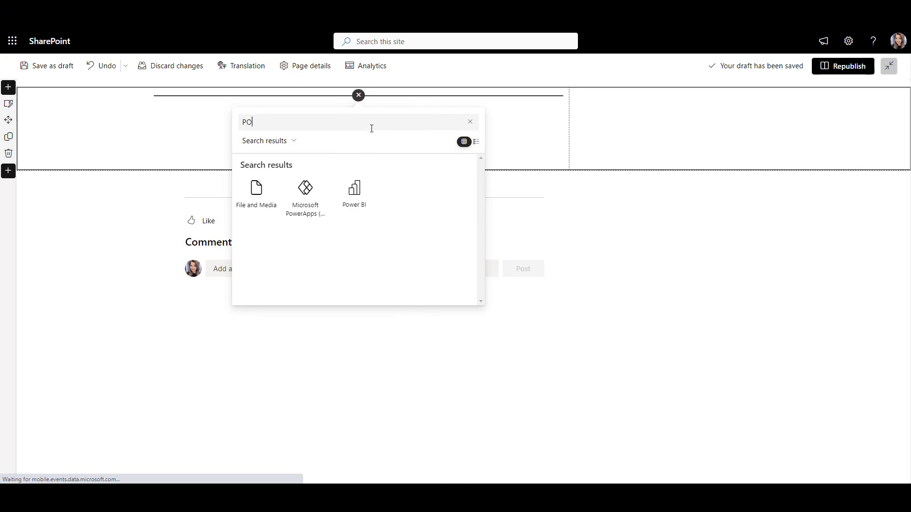
key("BackSpace")
key("BackSpace")
type("EMBE")
left_click(256, 194)
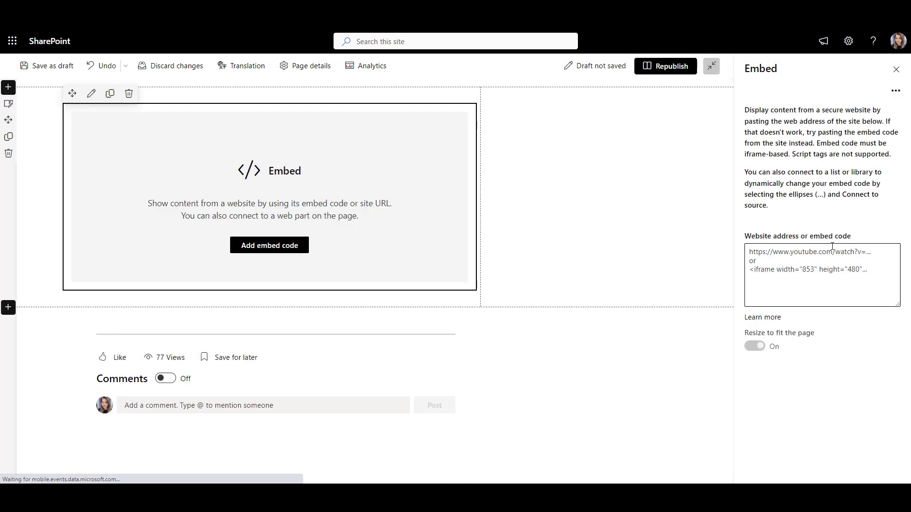
left_click(834, 255)
key("ctrl+v")
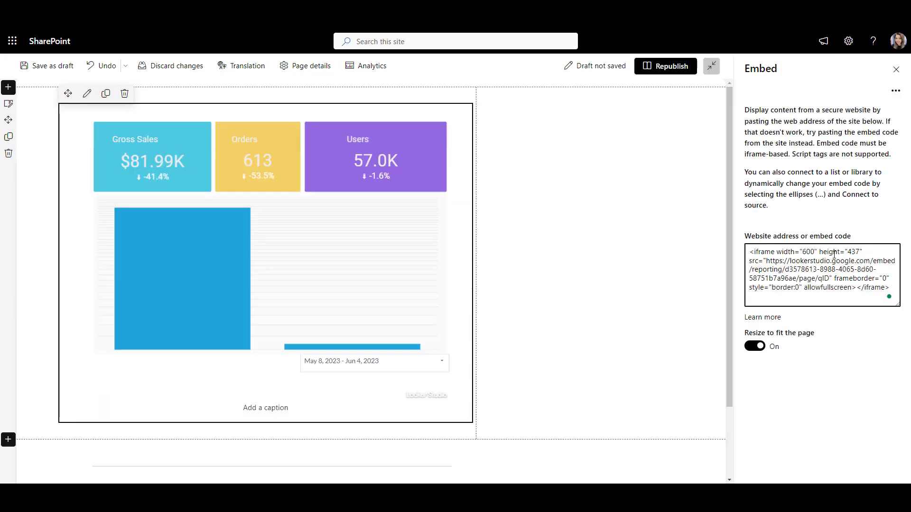
Republish the page and set the report's date range to May 1 – May 23
left_click(683, 70)
left_click(476, 374)
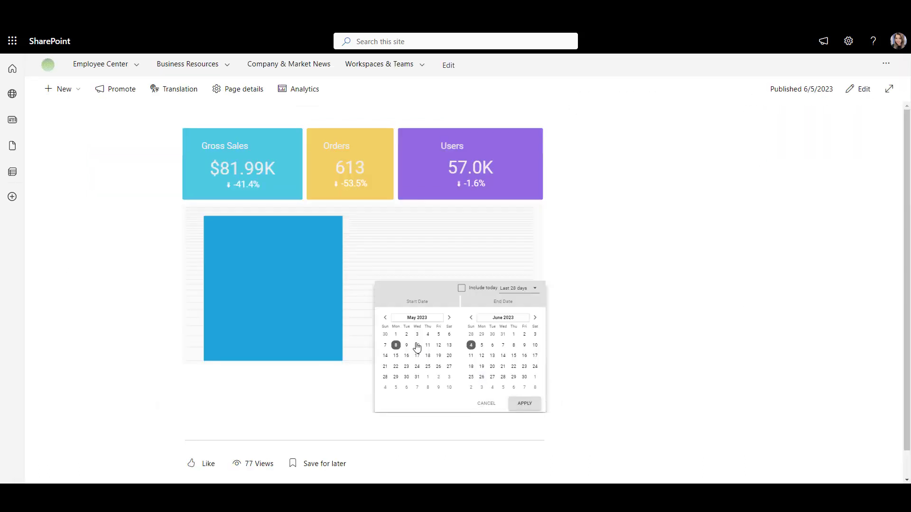
left_click(395, 335)
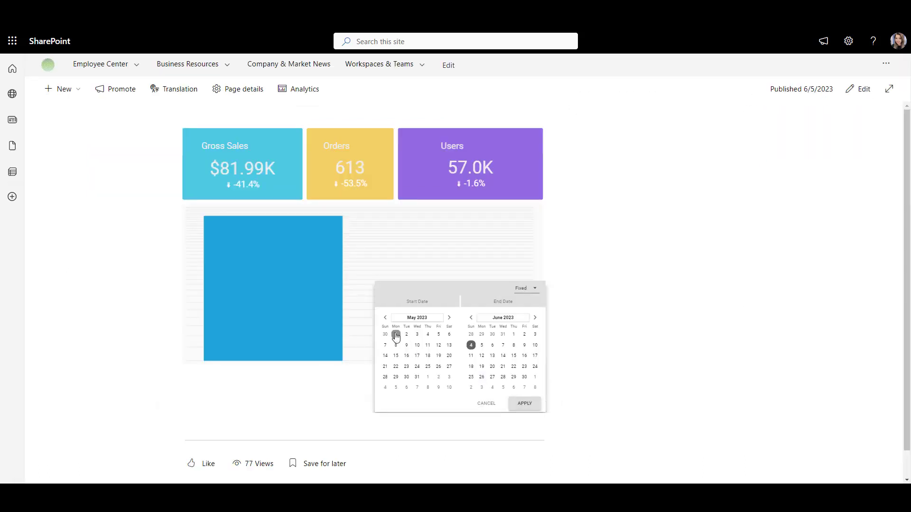
left_click(471, 317)
left_click(493, 366)
left_click(523, 403)
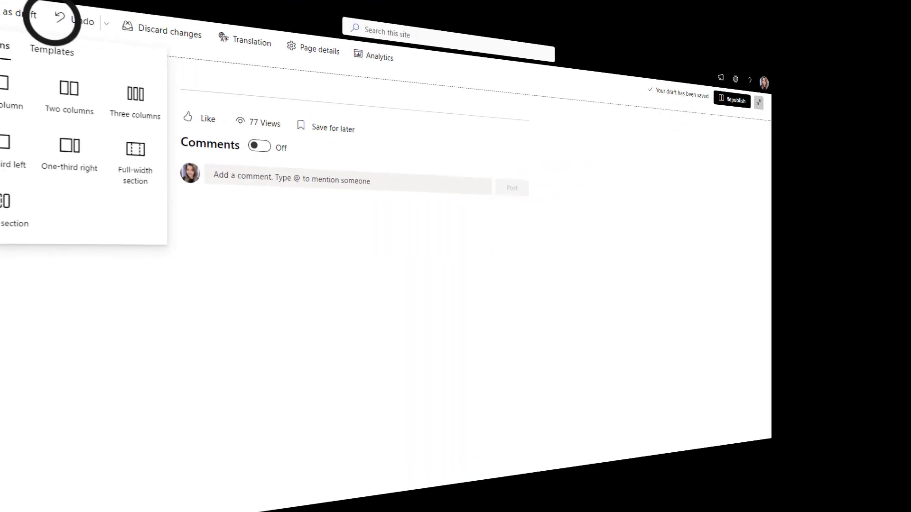
Add KPI and Metrics tiles in a new full-width section, review the Sales - Global colour, save and republish
left_click(155, 190)
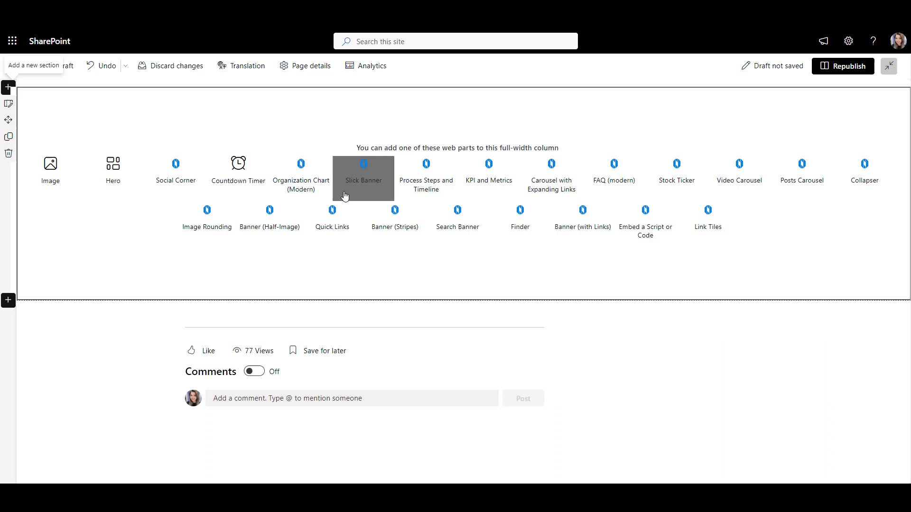
left_click(489, 197)
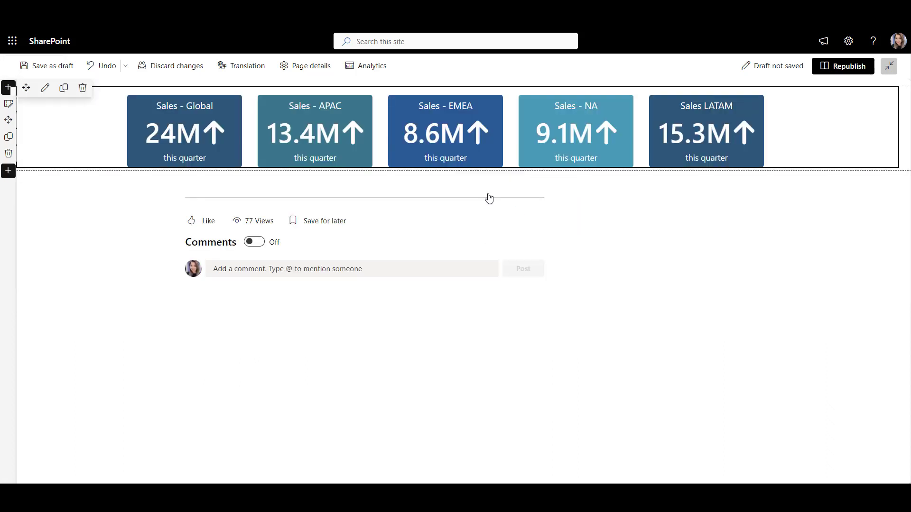
left_click(45, 88)
left_click(790, 109)
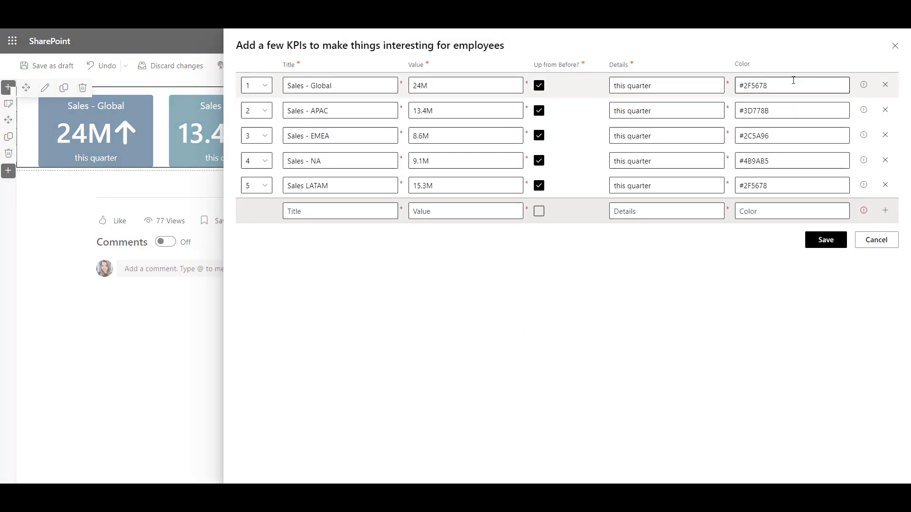
left_click_drag(793, 84, 738, 85)
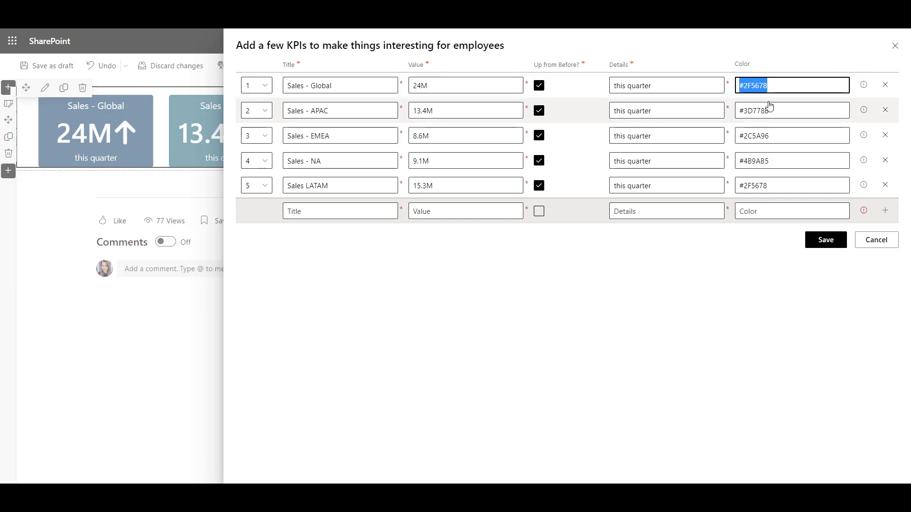
left_click(785, 109)
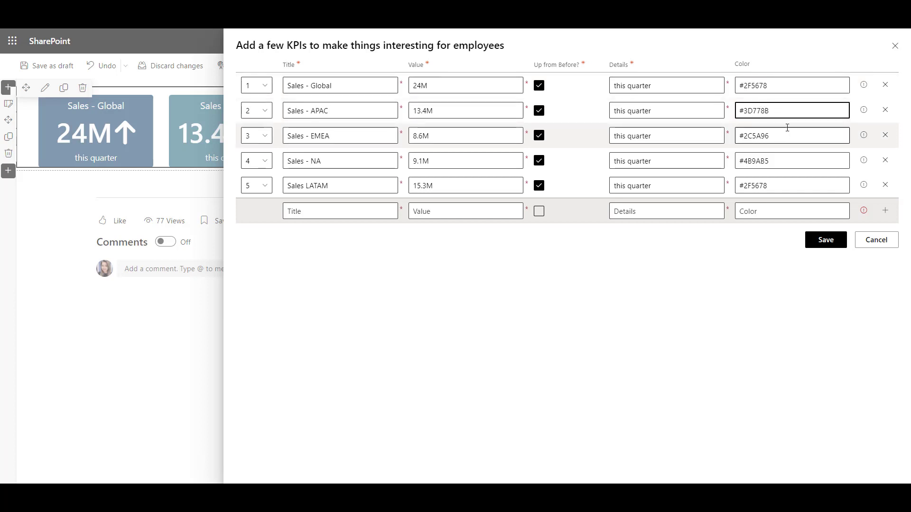
left_click(821, 240)
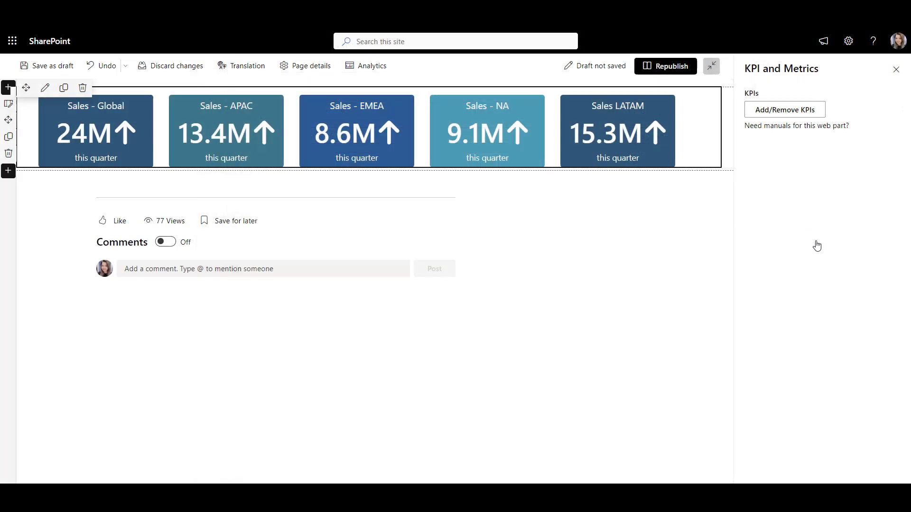
left_click(661, 66)
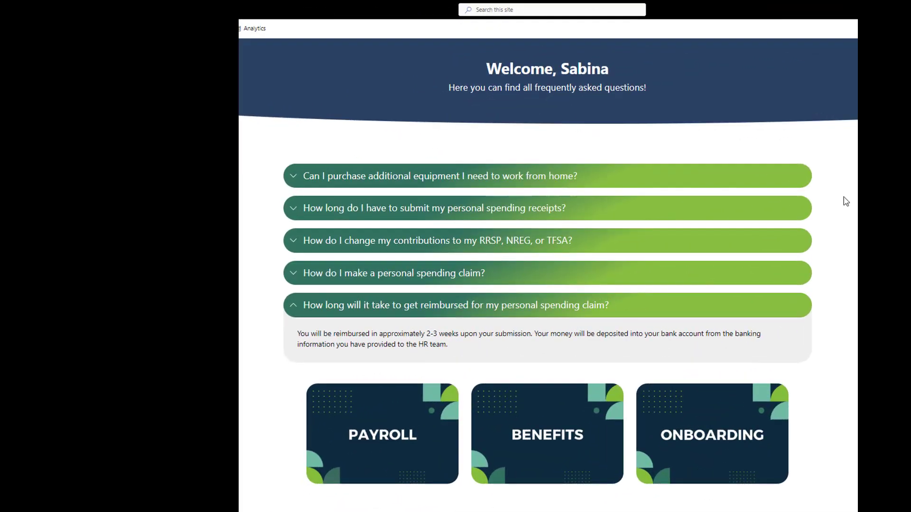
Expand the equipment question and the reimbursement-time question on the FAQ page
left_click(798, 188)
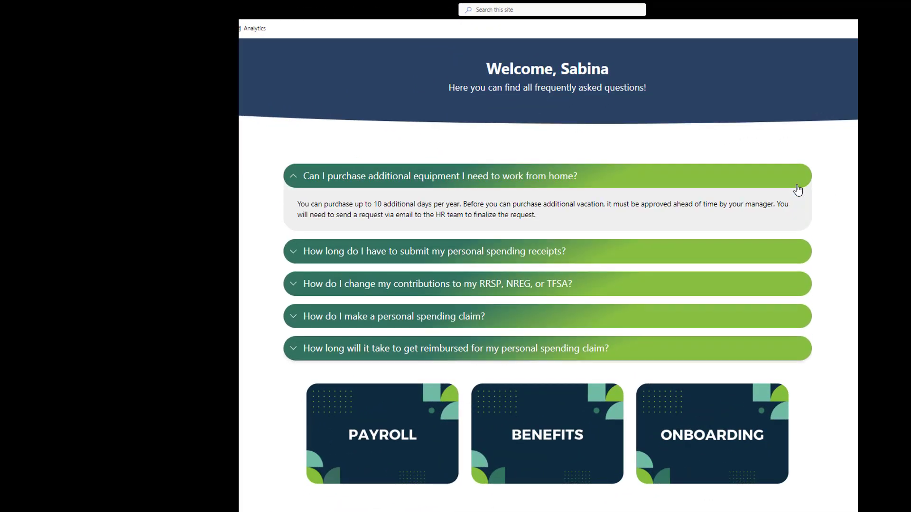
left_click(519, 356)
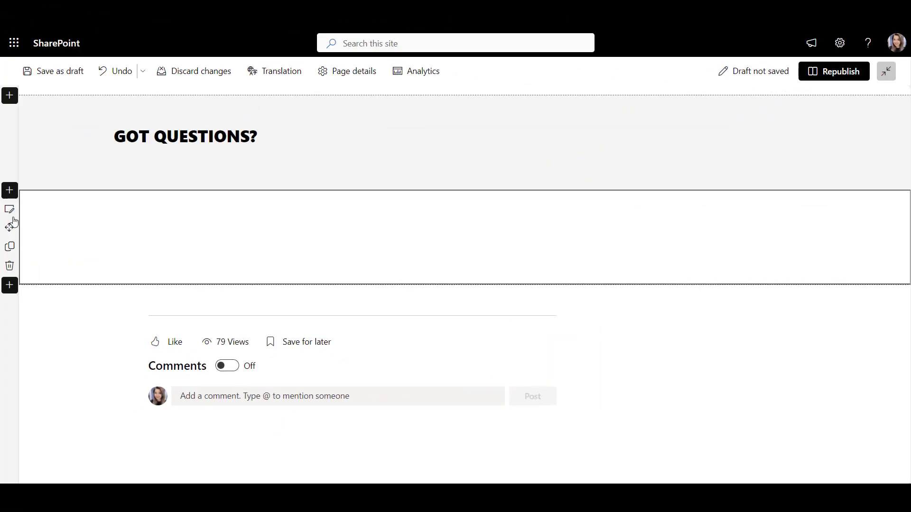
Make the FAQ section collapsible with light shading, divider lines and right-aligned icons, then test the equipment question
left_click(10, 208)
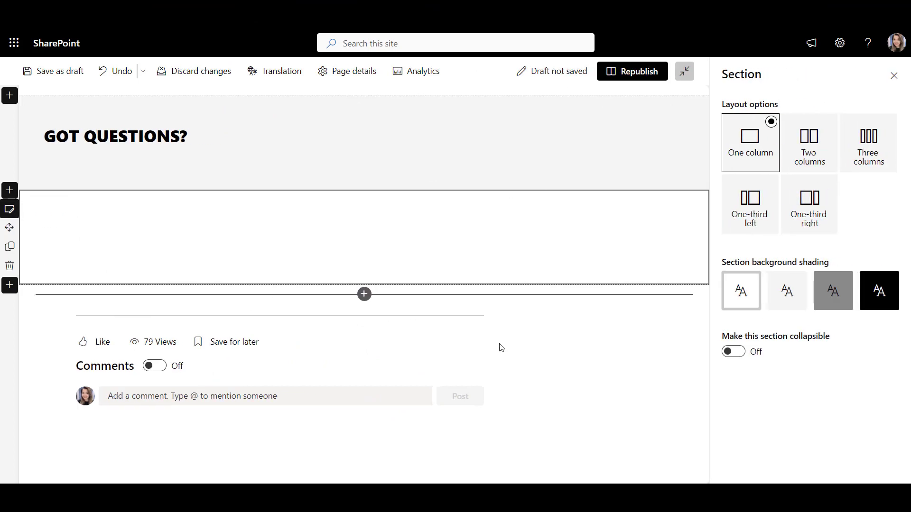
left_click(779, 301)
left_click(726, 351)
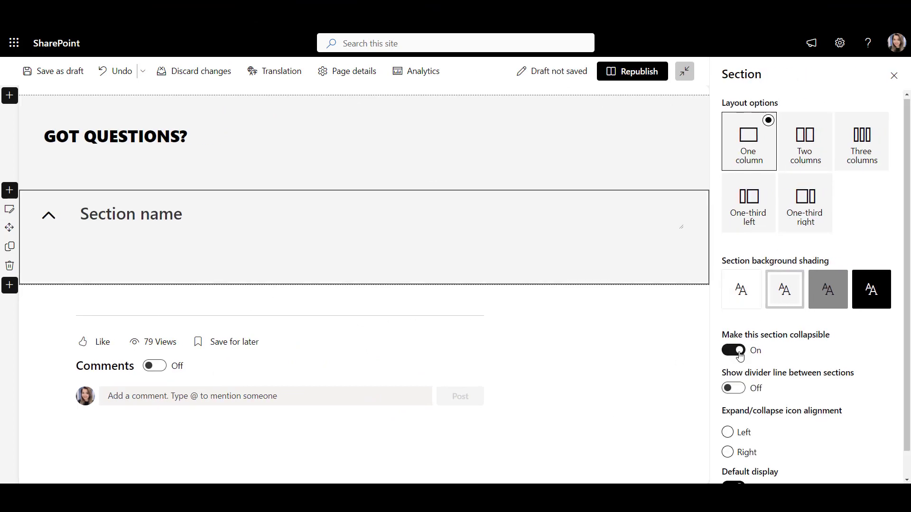
scroll(744, 364, "down", 1)
left_click(742, 363)
left_click(728, 424)
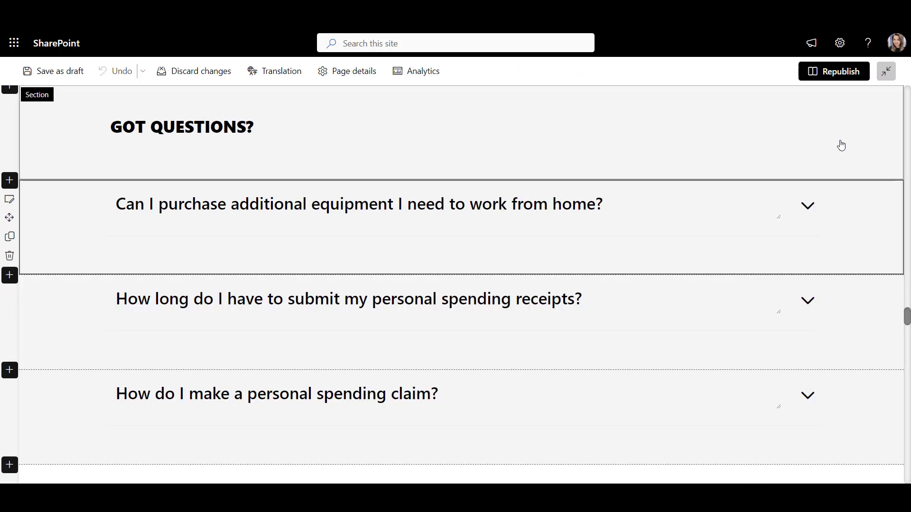
left_click(807, 205)
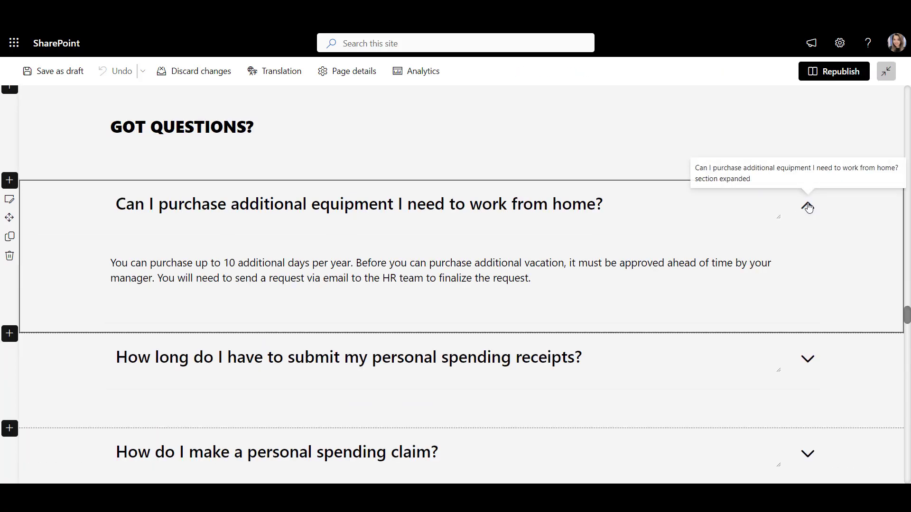
left_click(807, 207)
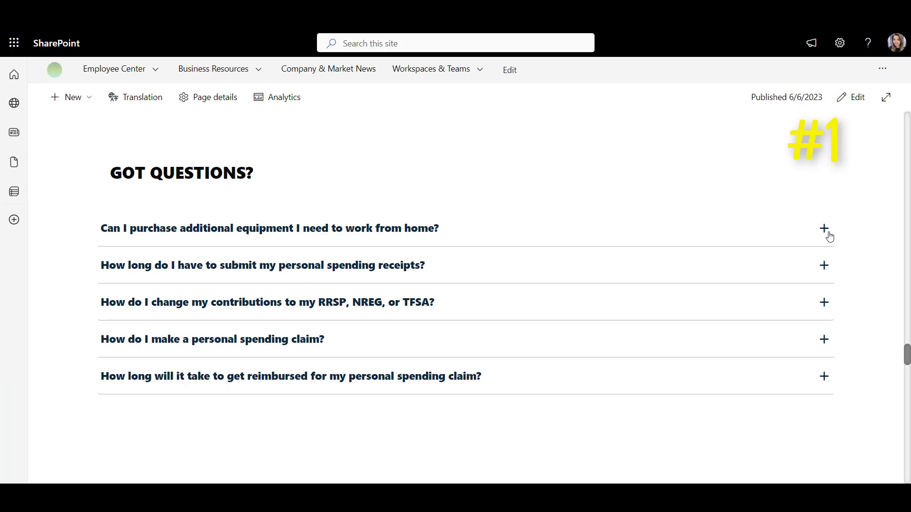
Expand the work-from-home equipment, spending receipts and personal spending claim questions
left_click(828, 235)
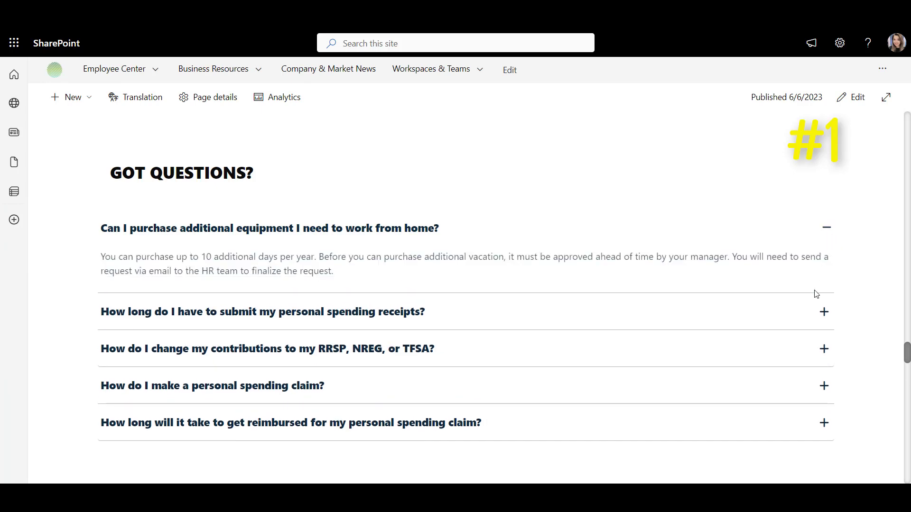
left_click(822, 314)
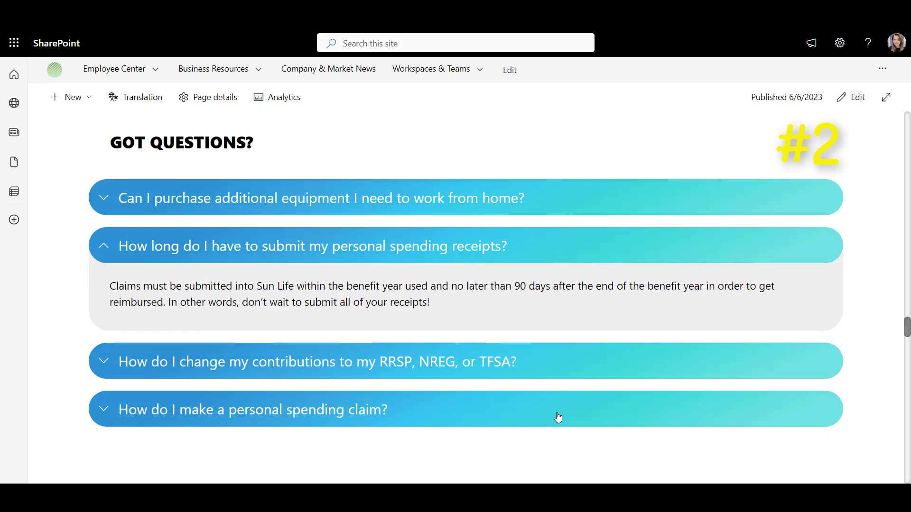
left_click(557, 417)
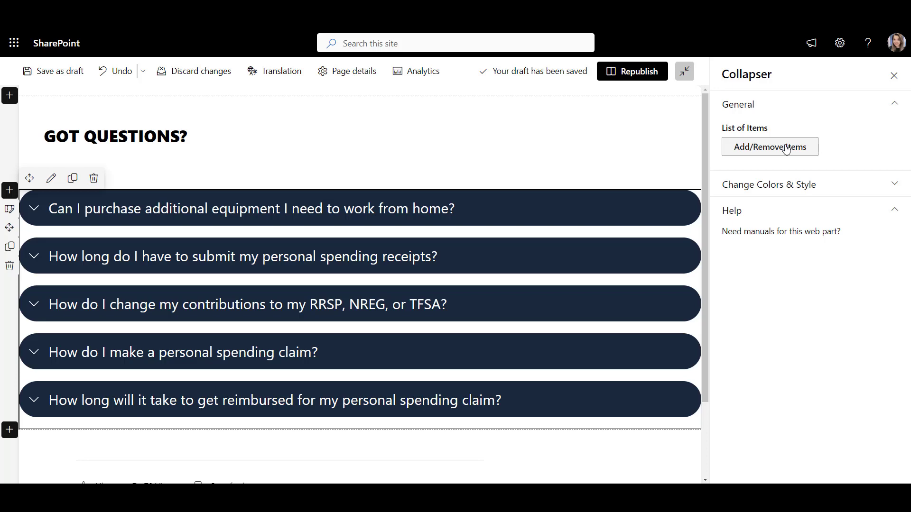
Replace the Collapser header colour with a pasted teal-green gradient, leaving the FAQ items unchanged
left_click(785, 148)
left_click(813, 272)
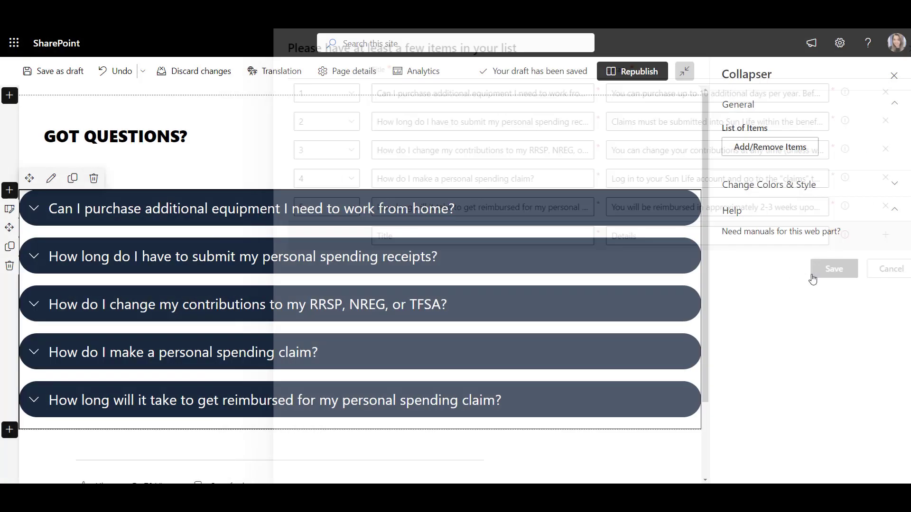
left_click(824, 189)
double_click(801, 225)
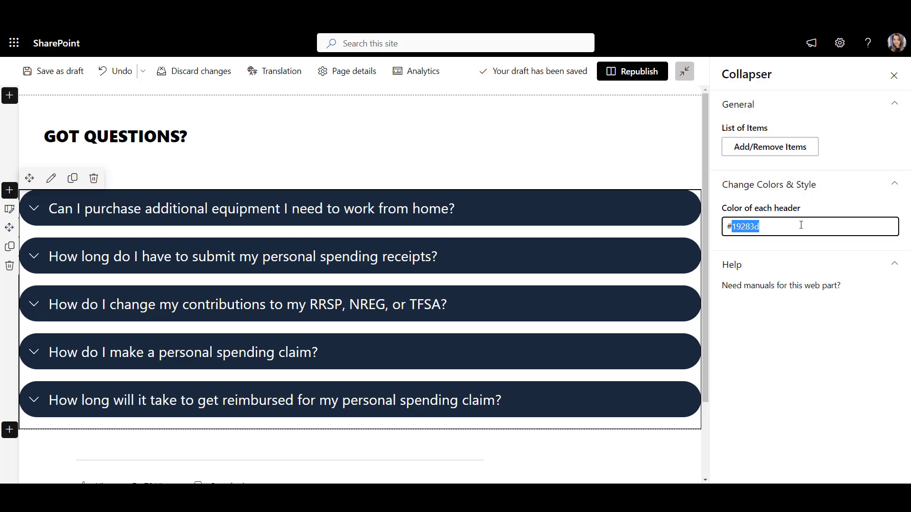
key("ctrl+v")
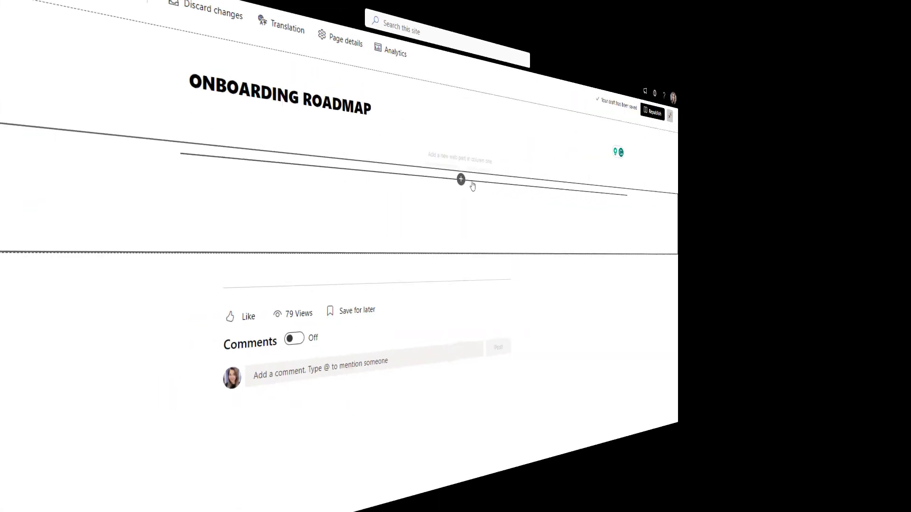
Add the Process Steps and Timeline web part to the empty section
left_click(464, 178)
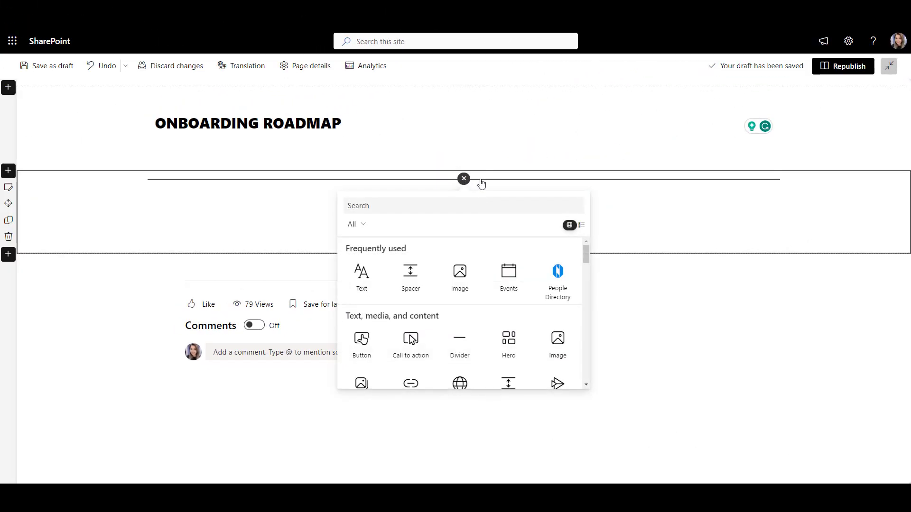
left_click(465, 266)
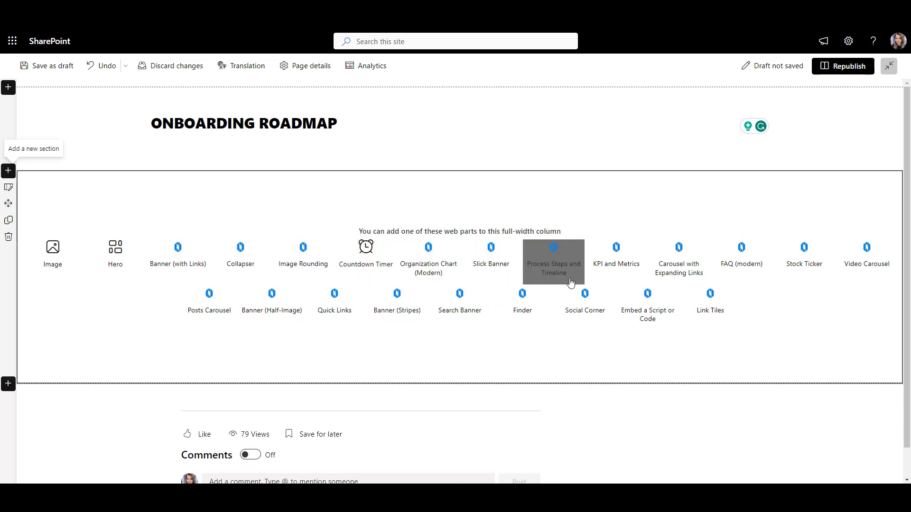
left_click(566, 283)
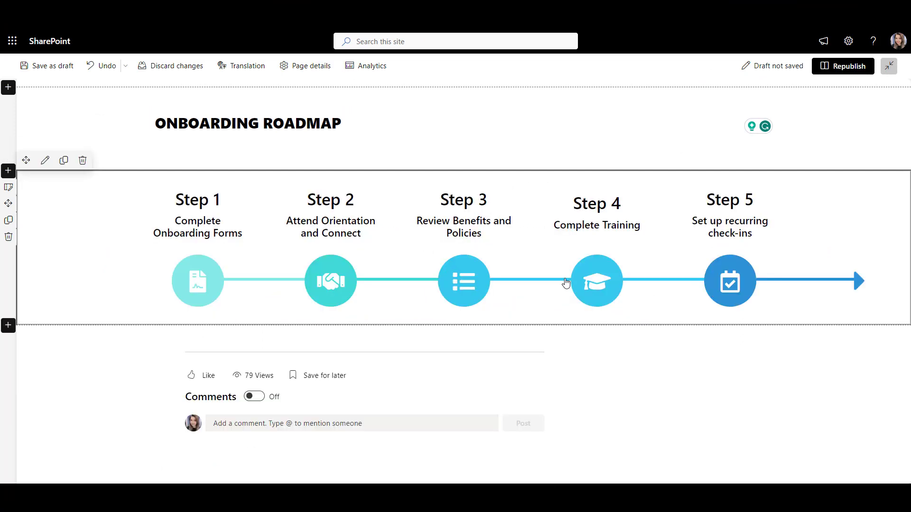
Review the timeline steps' Step 1 title and colour code, then save the steps
left_click(45, 160)
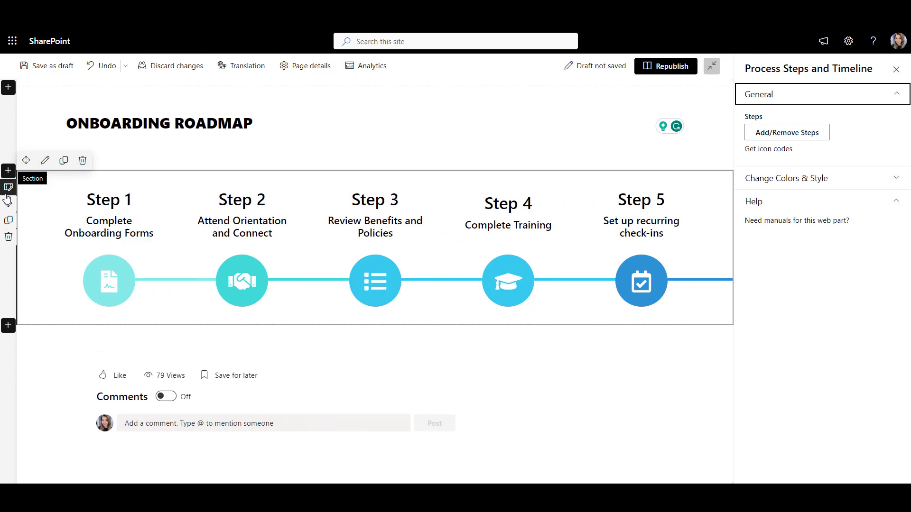
left_click(805, 132)
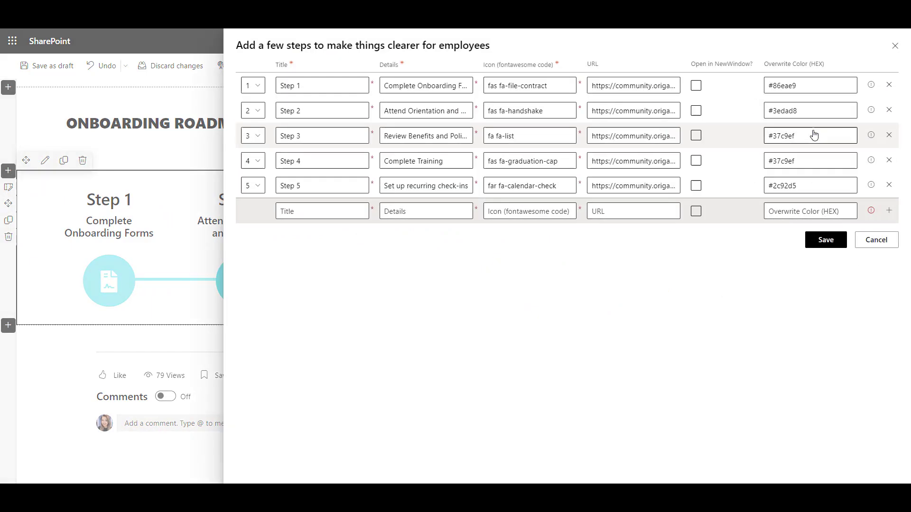
left_click(332, 90)
left_click_drag(319, 87, 246, 91)
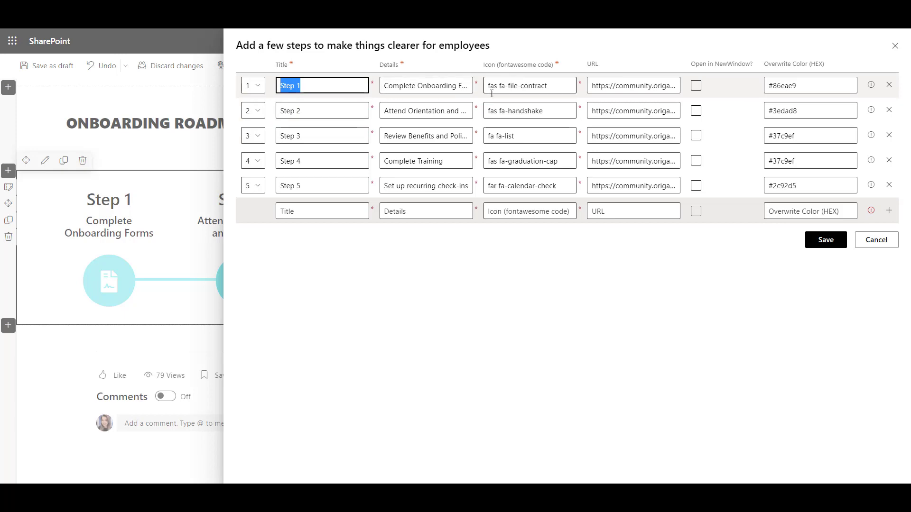
left_click_drag(799, 86, 762, 97)
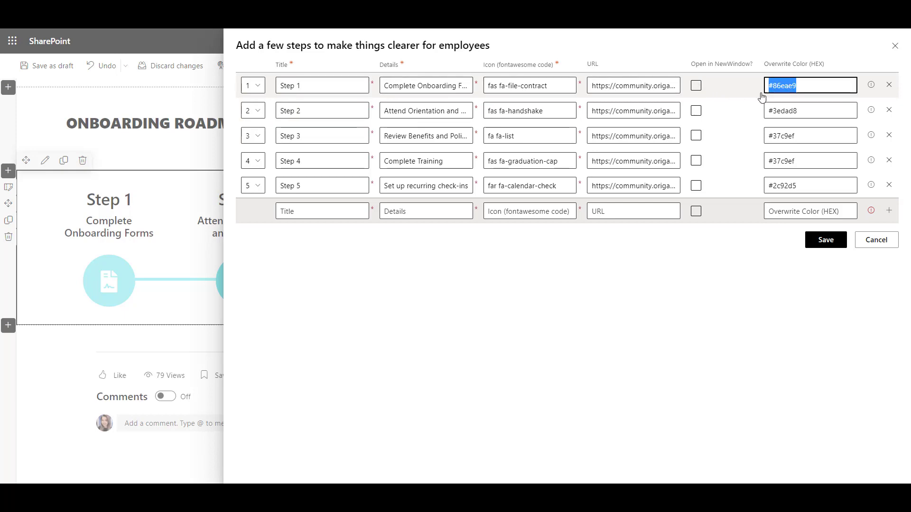
left_click(813, 241)
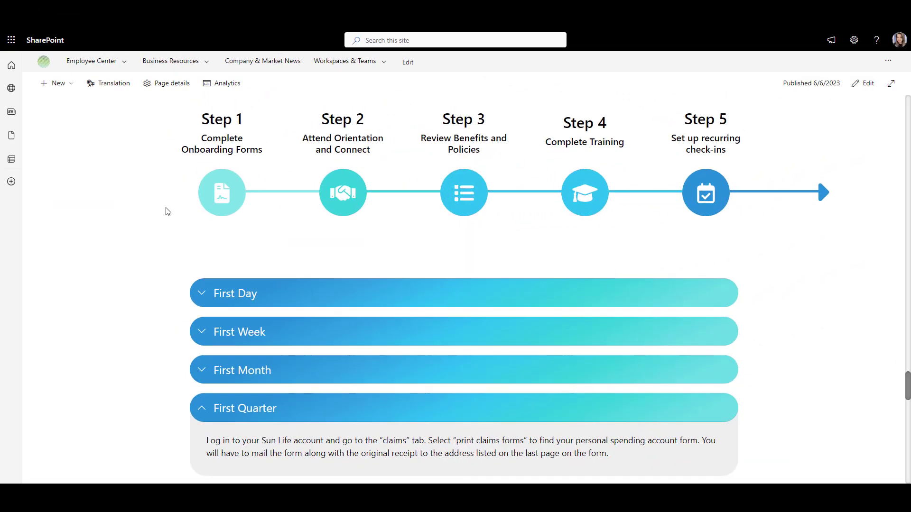